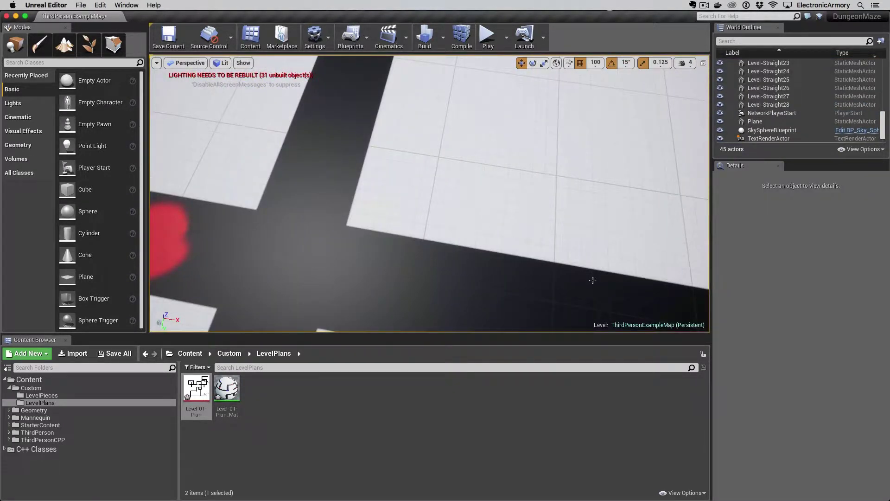
Place another four-way piece on the plan's black corridor at X 2100, Y 1100, Z 50.
right_drag(592, 280, 592, 195)
right_drag(444, 241, 444, 279)
key(super+z)
key(super+z)
key(super+z)
key(super+z)
key(super+z)
key(super+z)
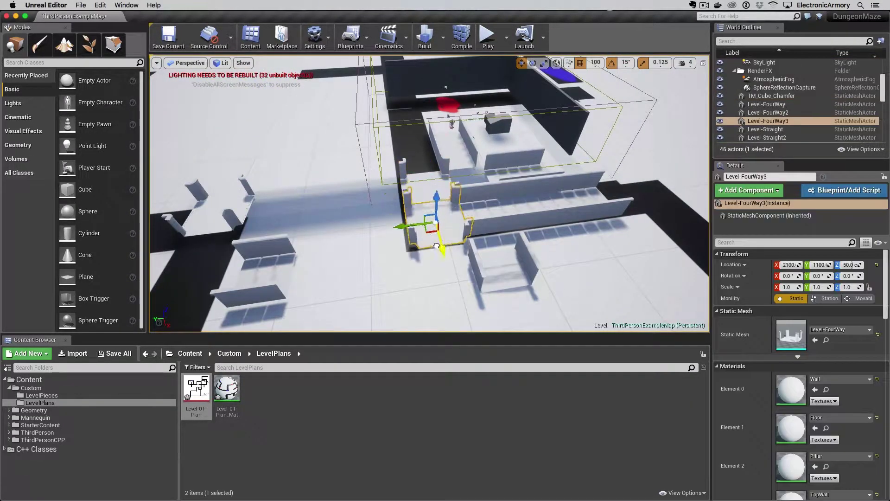
Duplicate straight pieces from the four-way junction along the plan's corridor, up to X 2100, Y -1600.
drag(445, 279, 417, 209)
alt+drag(432, 218, 420, 162)
right_drag(529, 248, 417, 247)
click(429, 274)
alt+drag(438, 244, 437, 265)
click(436, 251)
alt+drag(437, 228, 437, 264)
right_drag(437, 265, 420, 243)
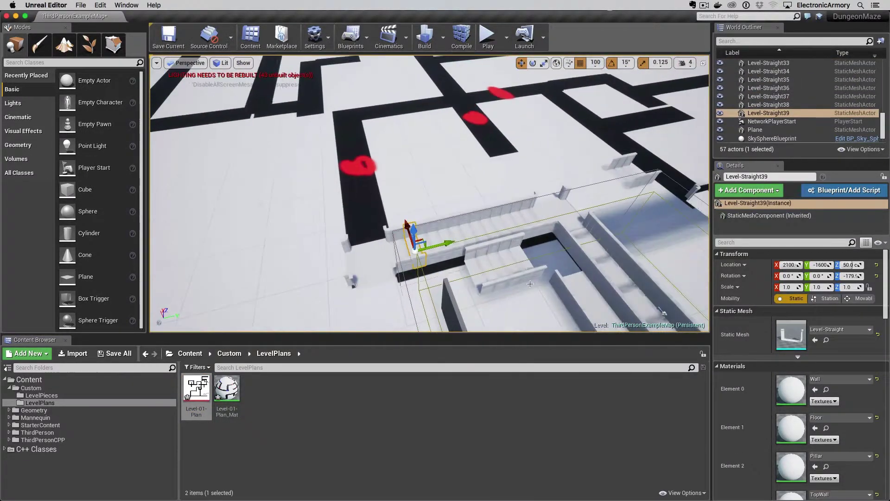
Move five straight pieces, rotated about 90°, onto the black corridor leading to the red heart-shaped mark.
click(485, 246)
shift+click(496, 253)
shift+click(508, 260)
shift+click(520, 269)
drag(507, 258, 296, 222)
key(e)
key(w)
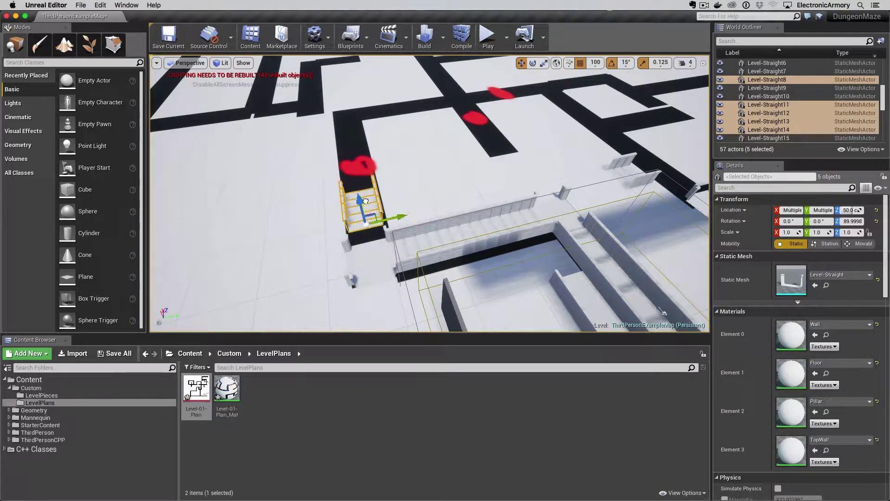
Duplicate the rotated straight pieces along the rest of the long corridor past the red mark.
right_drag(297, 222, 394, 222)
alt+drag(429, 259, 315, 237)
alt+drag(314, 237, 259, 226)
click(484, 269)
alt+drag(457, 262, 185, 197)
right_drag(185, 197, 394, 204)
Continue around the corner with duplicated straight pieces at about -180° along the adjoining corridor, up to X 6900, Y -800.
click(418, 69)
shift+click(487, 77)
alt+drag(485, 93, 398, 205)
key(super+y)
key(super+y)
key(super+y)
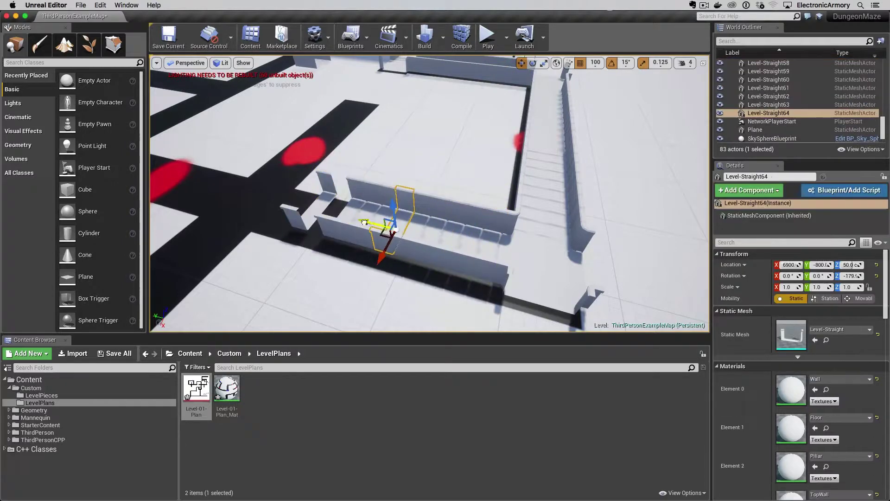
Place a four-way piece where the corridor meets the crossing and duplicate straight pieces along the branches leading off it.
key(super+y)
key(super+y)
key(super+y)
key(super+y)
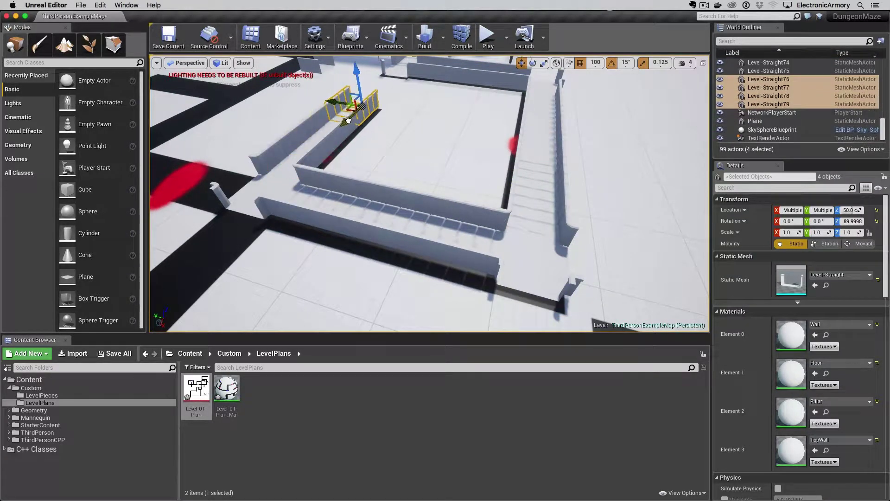
key(super+y)
key(super+y)
key(super+y)
key(super+y)
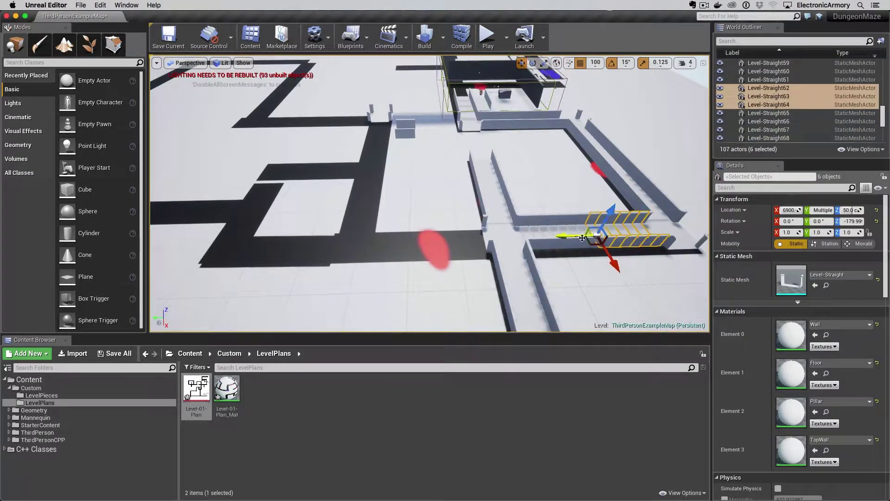
Extend the X 6900 corridor past the four-way junction with duplicated straight pieces and add the next four-way piece.
alt+drag(298, 243, 365, 243)
right_drag(365, 243, 390, 223)
click(383, 149)
shift+click(375, 152)
shift+click(367, 148)
key(e)
key(super+y)
key(super+y)
key(super+y)
key(super+y)
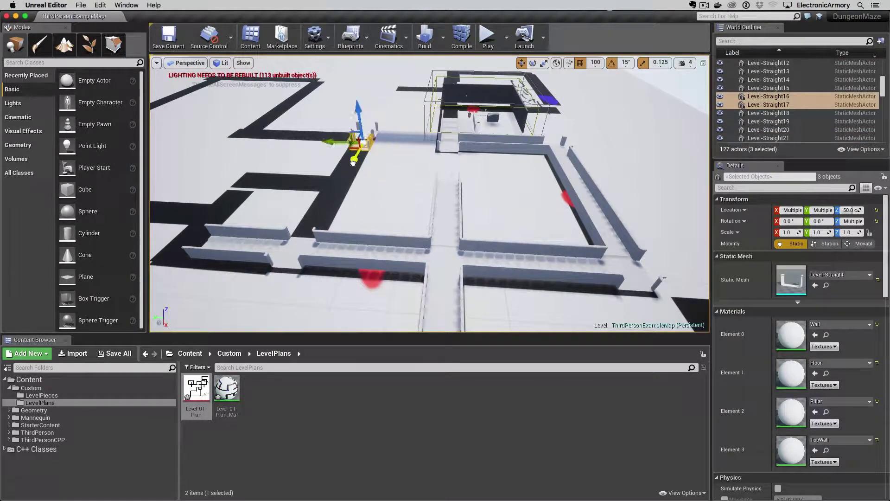
Place a four-way piece at X 4500, Y 4100, Z 50 where the plan's corridors meet.
key(super+y)
key(super+y)
key(super+y)
key(super+y)
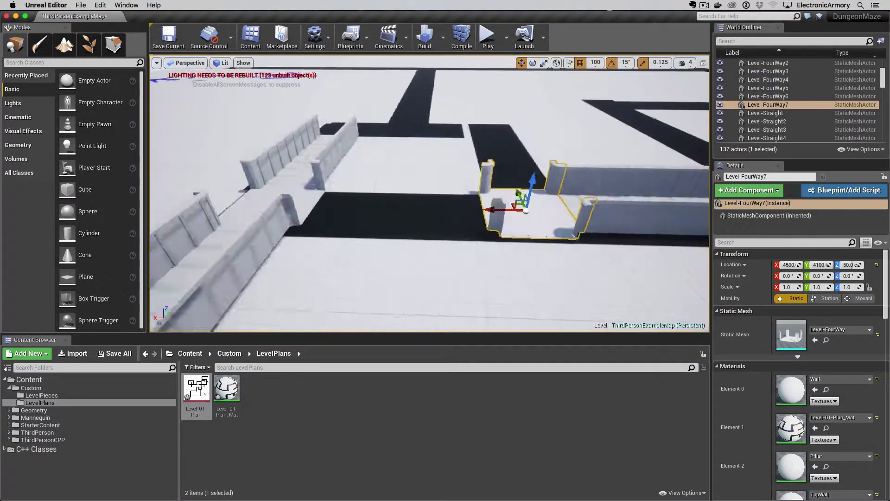
Fill the gap between the two four-way pieces with straight pieces and duplicate eight more along the branch at X 4500.
key(super+y)
key(super+y)
key(super+y)
key(super+y)
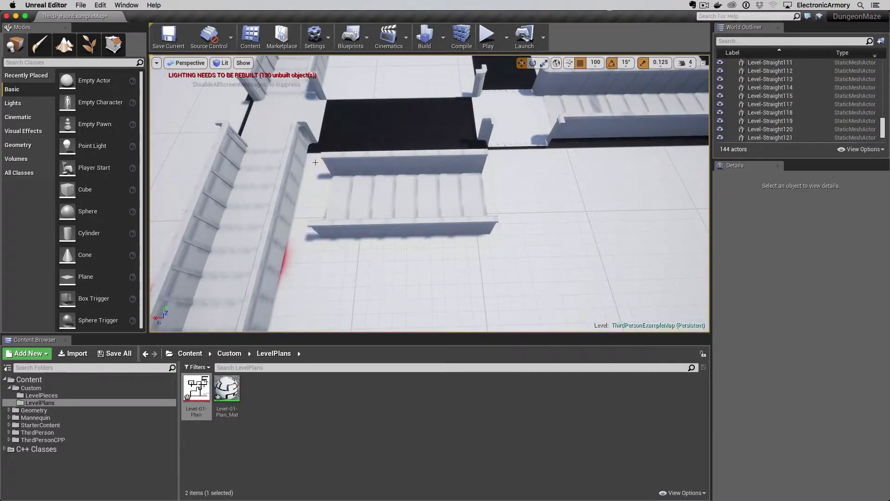
key(super+y)
key(super+y)
key(super+y)
key(super+y)
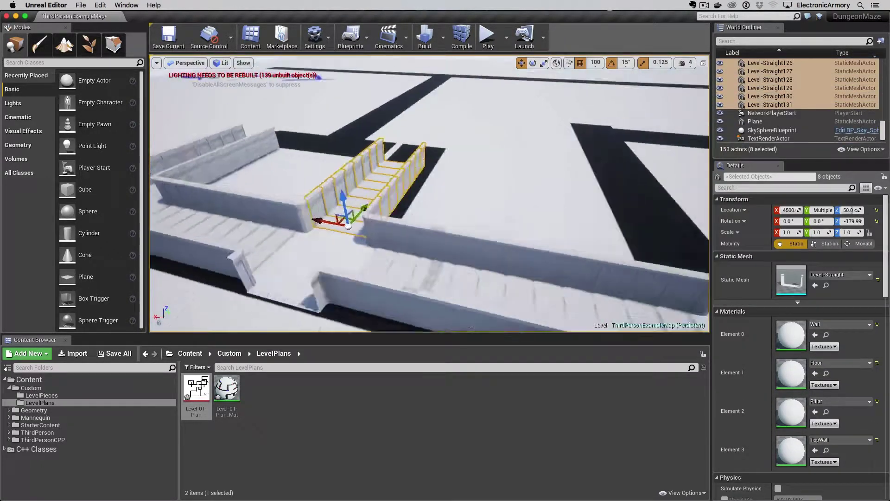
Duplicate straight pieces rotated about 90° along the corridor at Y 4100 to continue following the plan.
key(super+y)
key(super+y)
key(super+y)
key(super+y)
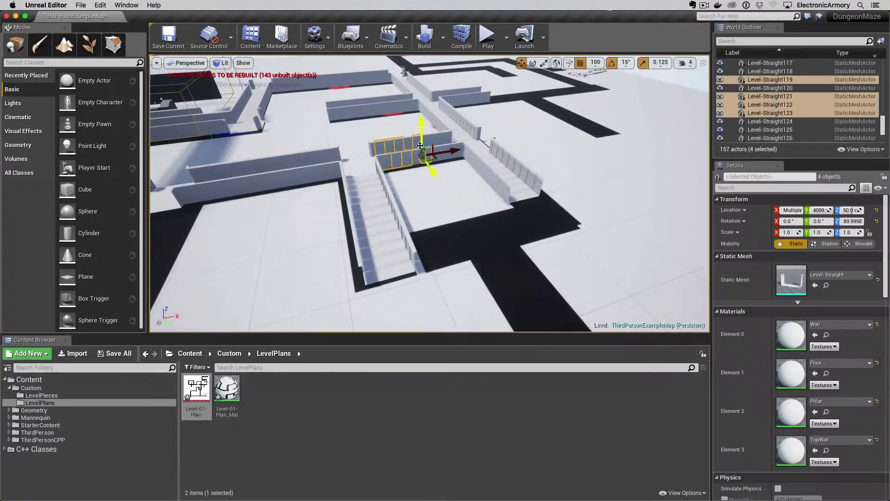
key(super+y)
key(super+y)
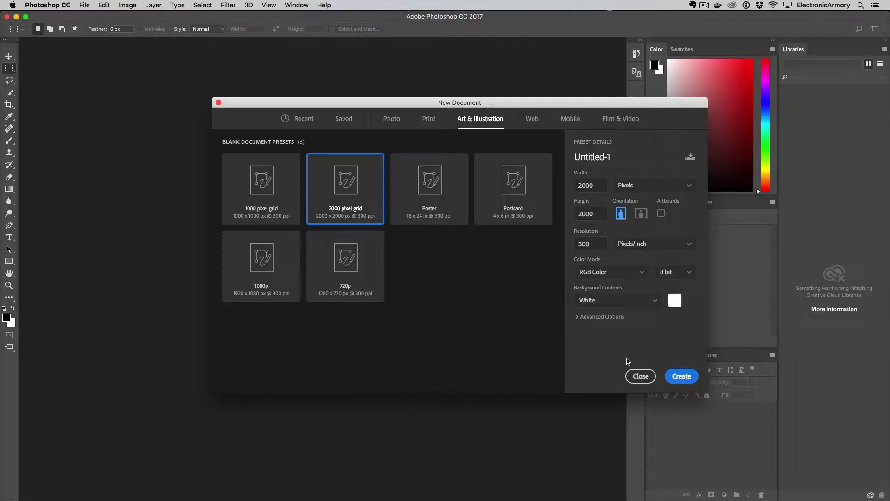
Switch to Photoshop, create a 2000 x 2000 px document at 300 ppi with a white background, and choose the Line tool.
click(682, 377)
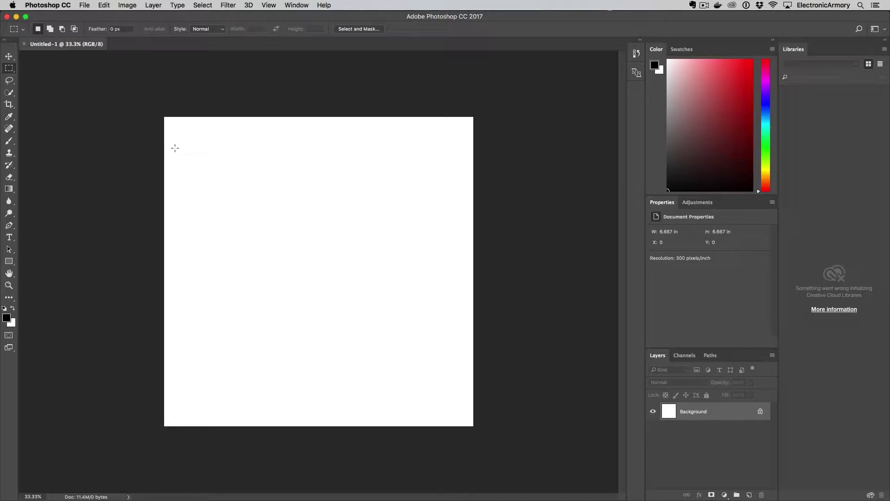
key(l)
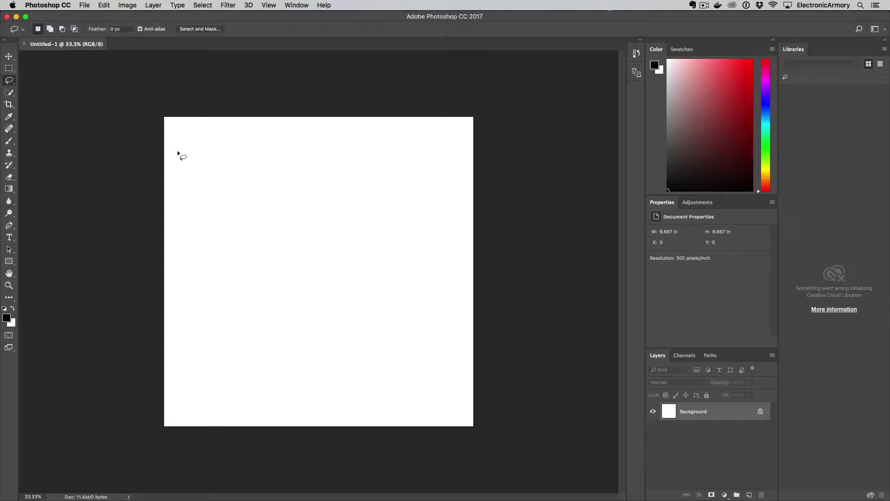
click(10, 262)
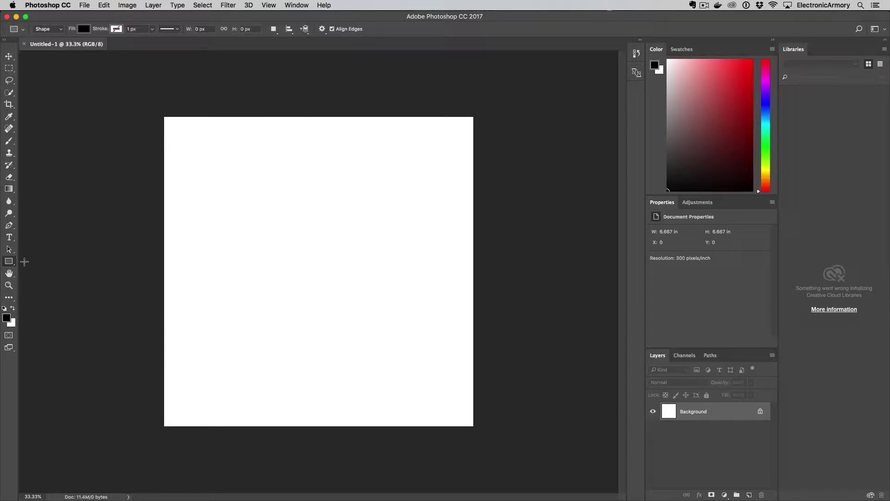
right_click(11, 263)
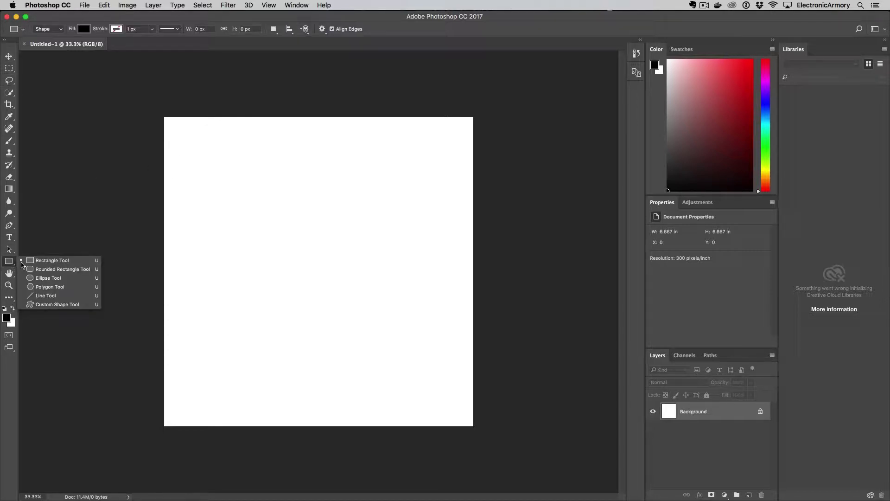
click(58, 295)
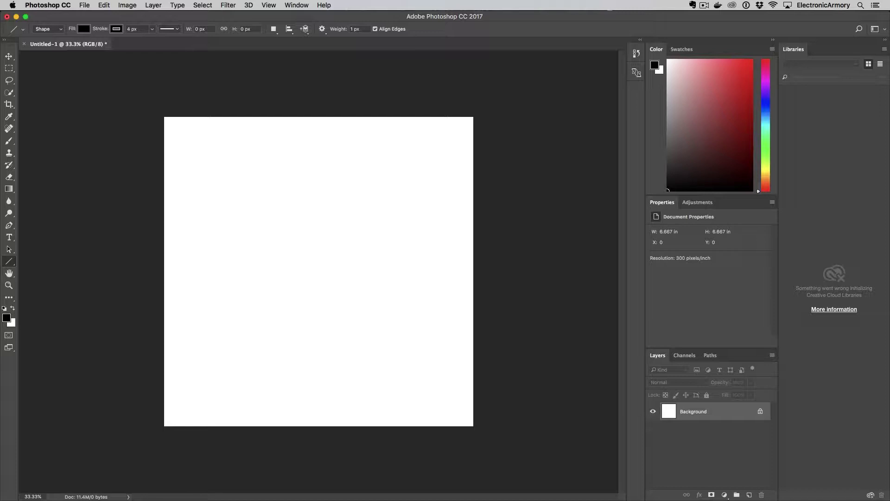
Handwrite "Start" with the Brush in the canvas's upper-left corner.
key(b)
mouse_move(177, 120)
mouse_down()
mouse_move(169, 136)
mouse_move(186, 131)
mouse_up()
drag(191, 134, 203, 136)
drag(202, 131, 221, 130)
drag(223, 124, 223, 133)
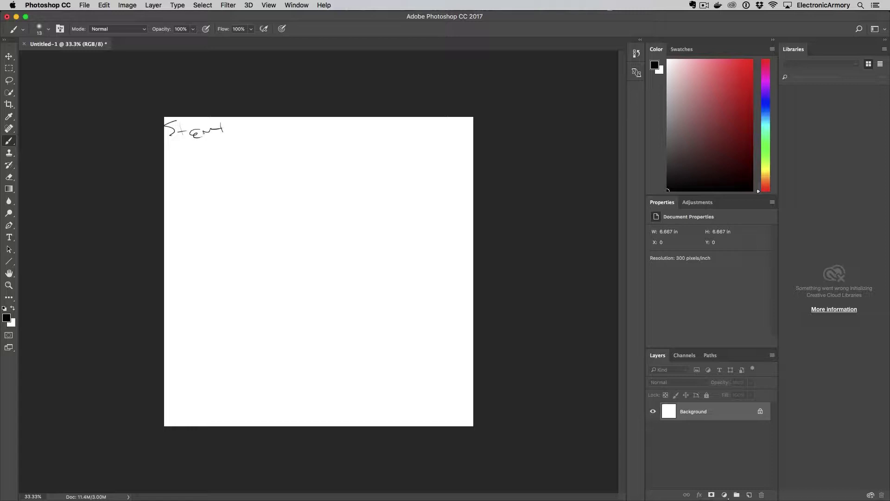
Try a handwritten brush mark in the canvas's lower-right corner and undo its strokes.
mouse_move(432, 402)
mouse_down()
mouse_move(433, 417)
mouse_move(449, 398)
mouse_move(458, 415)
mouse_up()
key(super+alt+z)
key(super+alt+z)
key(super+alt+z)
Add a new empty layer and erase the handwritten "Start" from the Background layer.
click(749, 495)
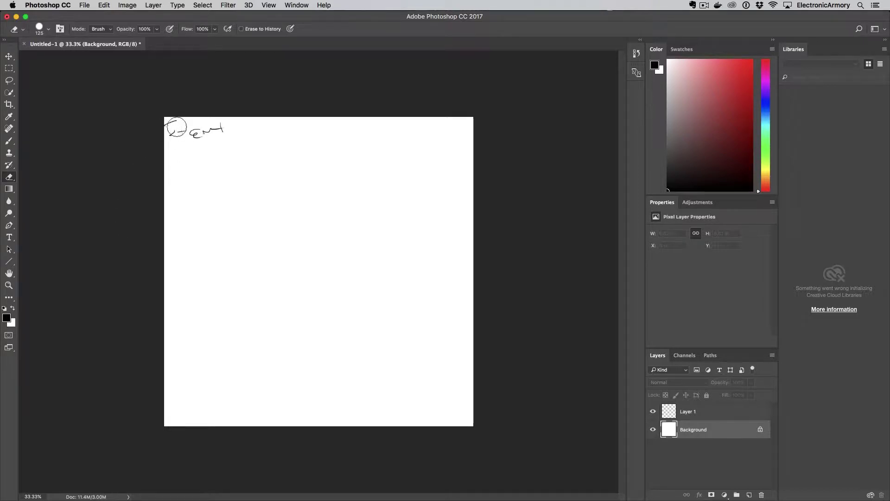
mouse_move(169, 131)
mouse_down()
mouse_move(215, 131)
mouse_move(170, 131)
mouse_move(211, 116)
mouse_up()
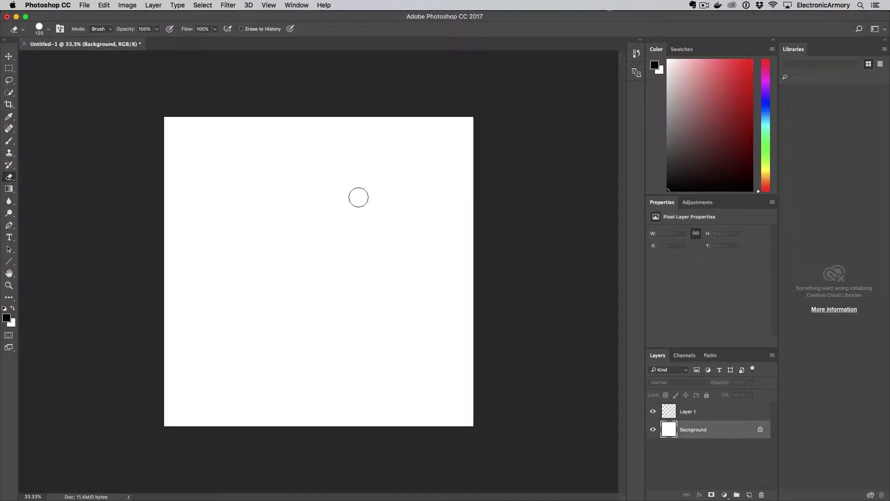
Handwrite "Start" at the canvas's top centre with the Brush and draw a small crossing of corridor lines beneath it.
key(b)
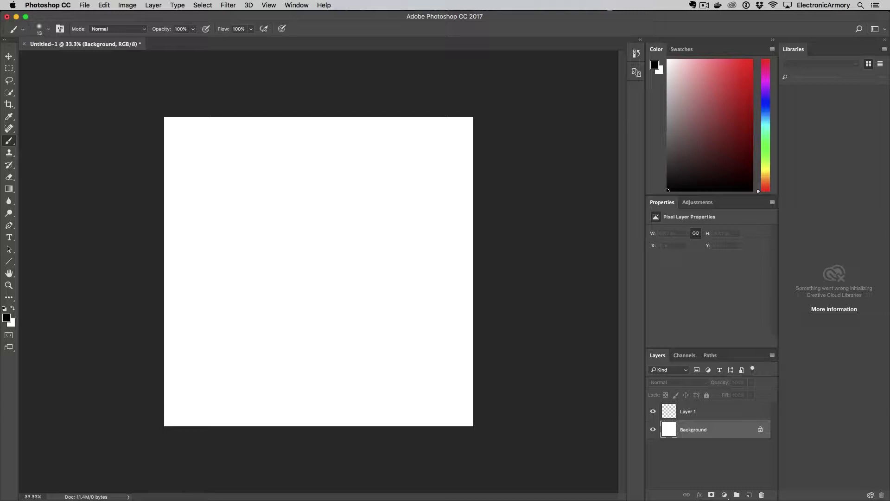
mouse_move(315, 124)
mouse_down()
mouse_move(306, 134)
mouse_move(338, 130)
mouse_up()
drag(343, 127, 342, 131)
mouse_move(320, 152)
mouse_down()
mouse_move(298, 152)
mouse_move(343, 151)
mouse_move(317, 175)
mouse_up()
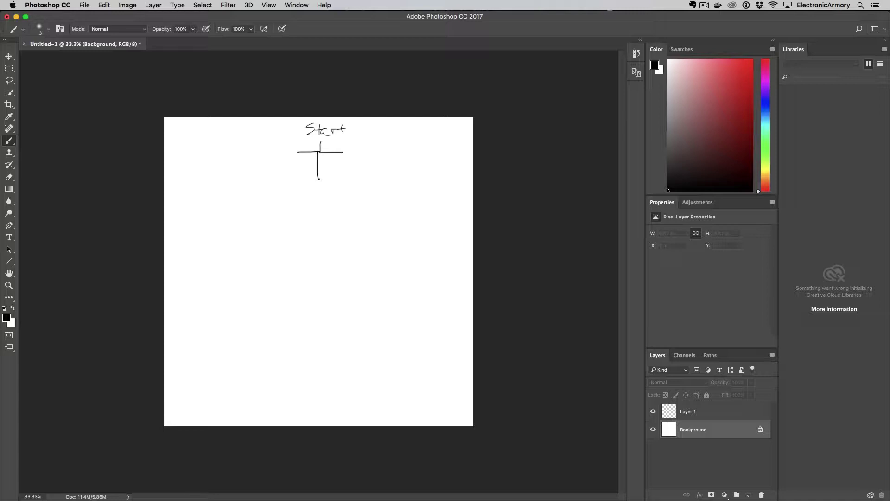
Cut the Start sketch from the Background, paste it onto its own layer, and move it to about X 2.58 in, Y 0.93 in.
key(m)
mouse_move(284, 115)
mouse_down()
mouse_move(307, 183)
mouse_move(395, 195)
mouse_up()
key(super+x)
key(super+x)
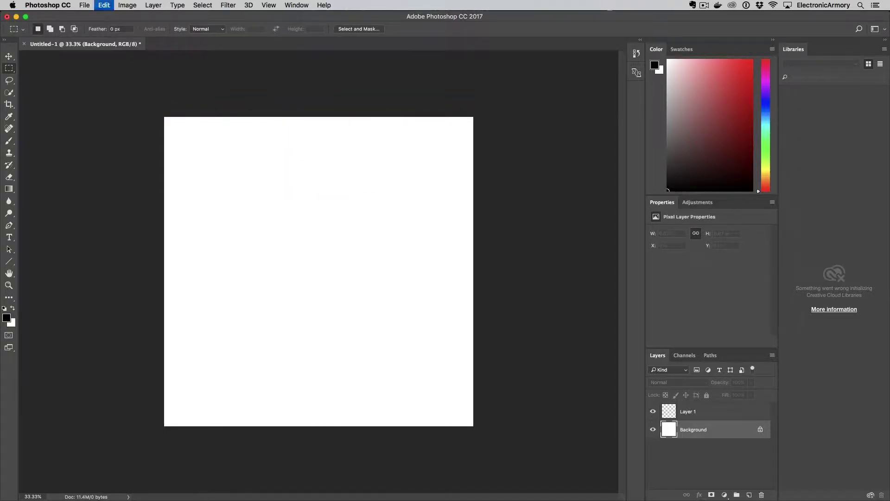
key(super+v)
key(v)
drag(327, 227, 347, 155)
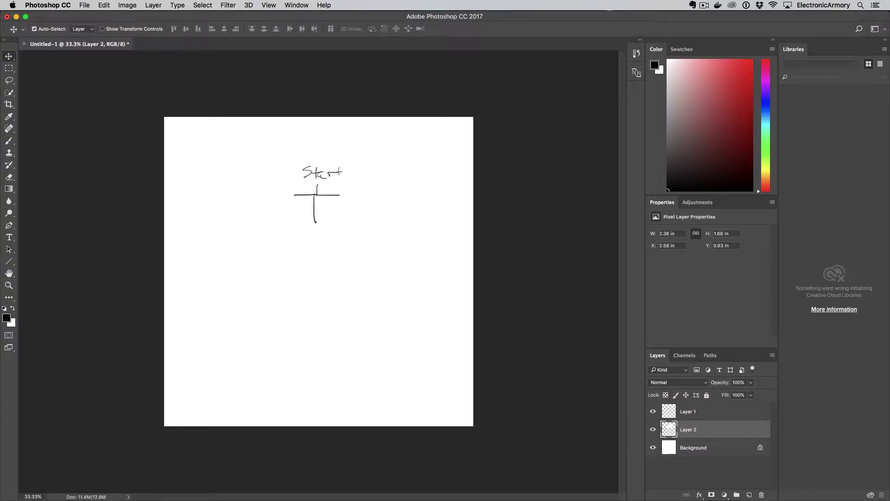
Brush a path from the crossing up through the word "Start" and off to its left.
key(b)
mouse_move(318, 185)
mouse_down()
mouse_move(318, 164)
mouse_move(278, 156)
mouse_up()
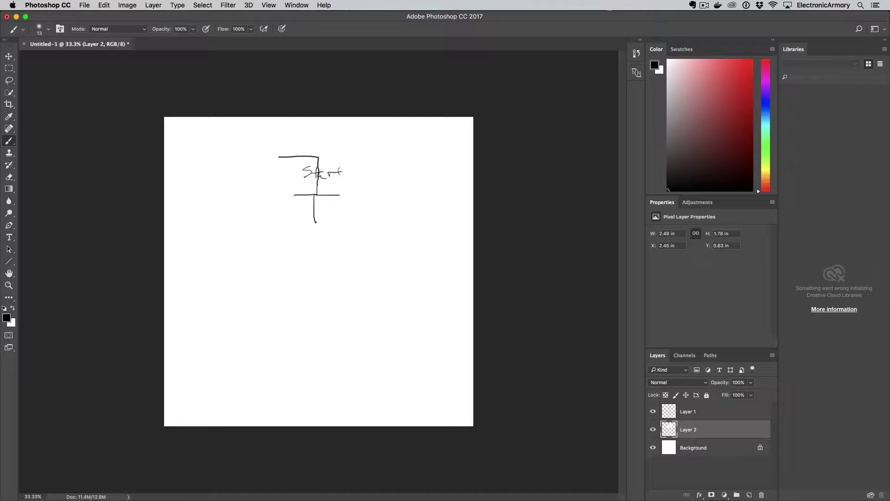
Try a filled black rectangle about 1950 x 955 px across the canvas's lower half with the Rectangle tool, and undo it.
key(u)
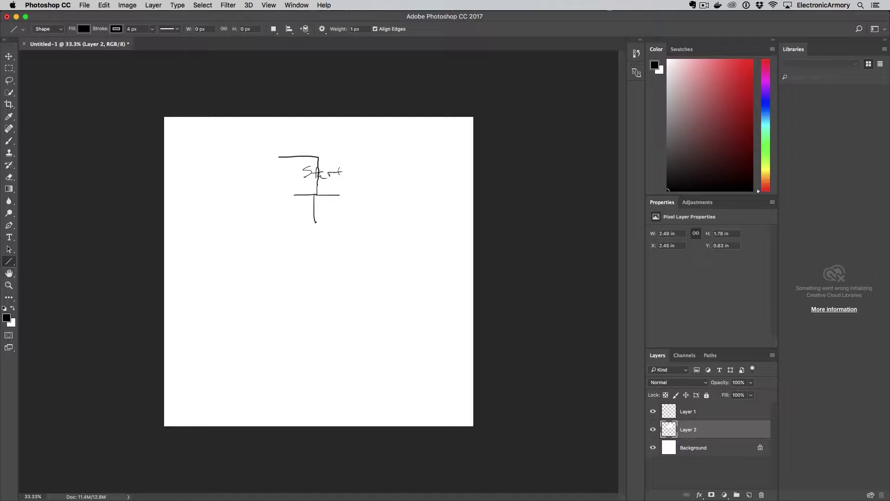
right_click(9, 261)
click(37, 260)
drag(290, 268, 470, 410)
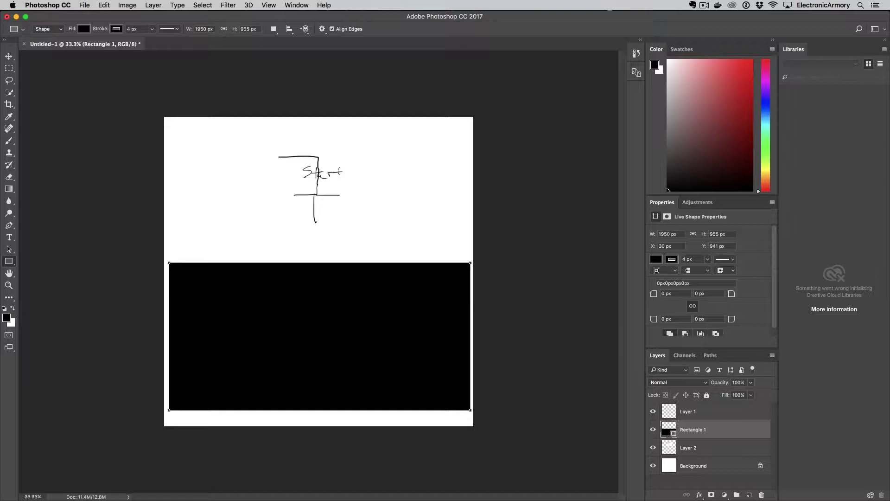
key(super+z)
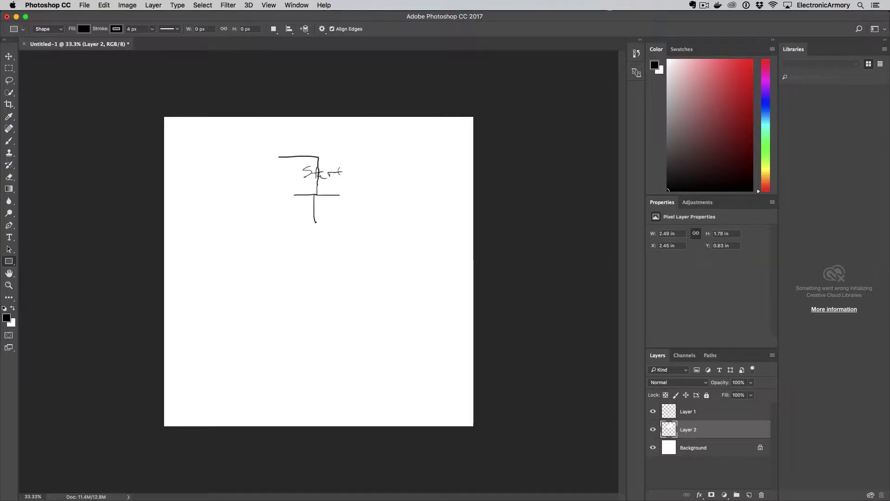
Erase the whole Start sketch and its path lines from Layer 2 with the Eraser.
key(l)
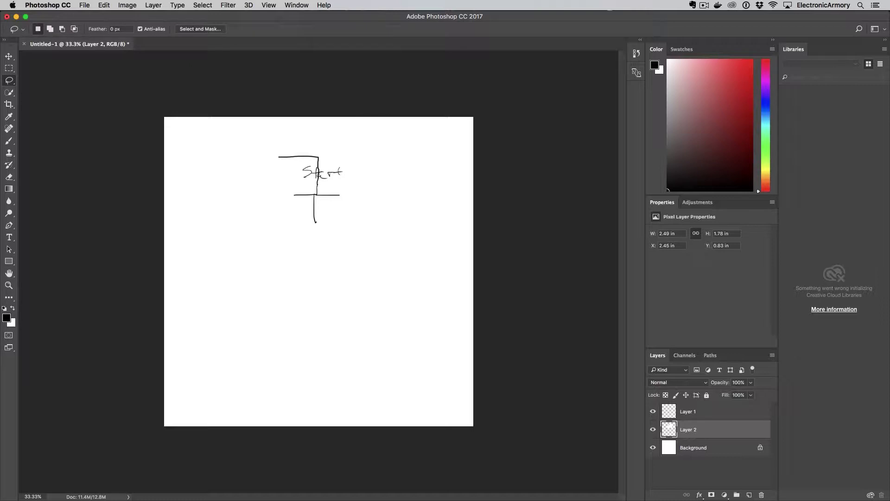
key(e)
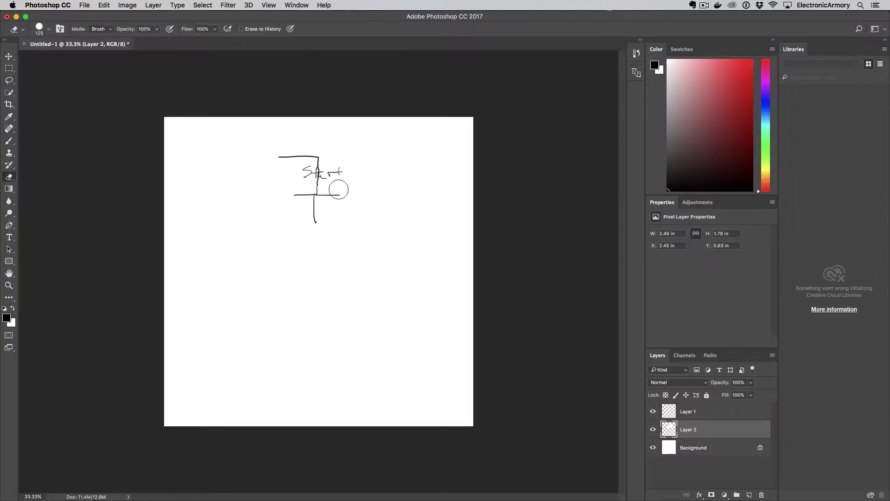
drag(298, 155, 252, 160)
mouse_move(341, 163)
mouse_down()
mouse_move(305, 182)
mouse_move(338, 202)
mouse_move(319, 215)
mouse_move(295, 201)
mouse_up()
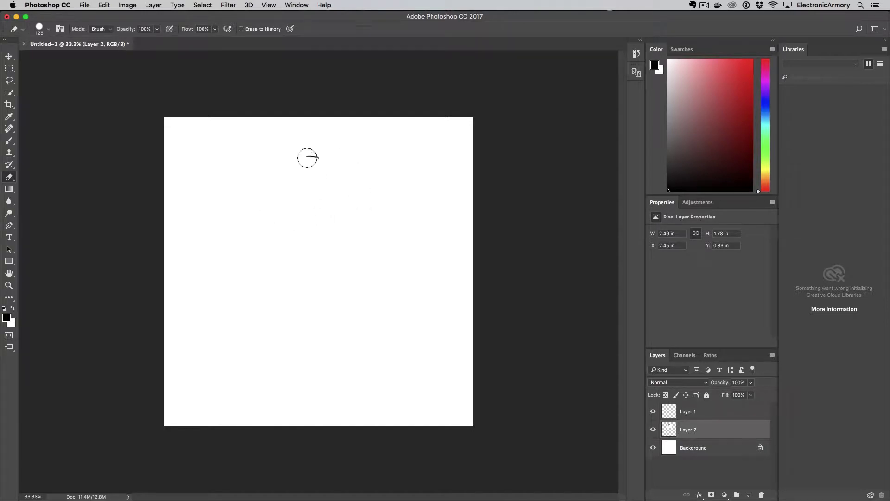
drag(304, 155, 312, 161)
Handwrite "Start" on Layer 2 with the Brush, left of centre in the canvas's upper half.
key(b)
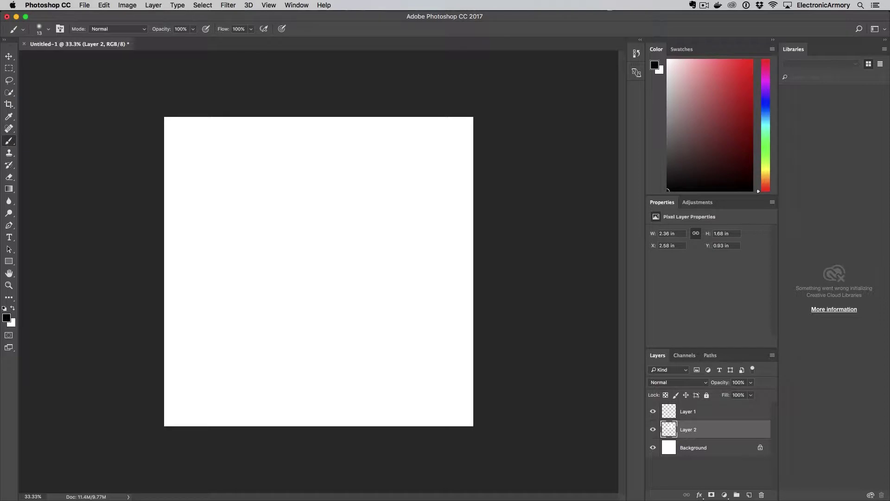
mouse_move(251, 183)
mouse_down()
mouse_move(239, 193)
mouse_move(284, 187)
mouse_up()
drag(274, 186, 290, 183)
Try a vertical line about 233 px long below "Start" with a 50 px stroke and 20 px weight, and undo it.
click(8, 261)
click(46, 295)
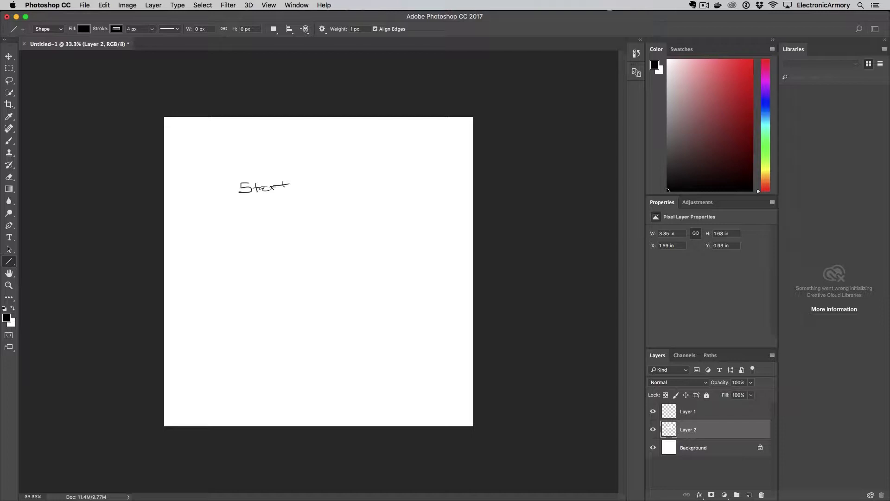
mouse_move(261, 199)
mouse_down()
mouse_move(262, 255)
mouse_move(278, 231)
mouse_move(249, 241)
mouse_move(301, 241)
mouse_move(259, 240)
mouse_move(259, 268)
mouse_up()
drag(260, 200, 259, 235)
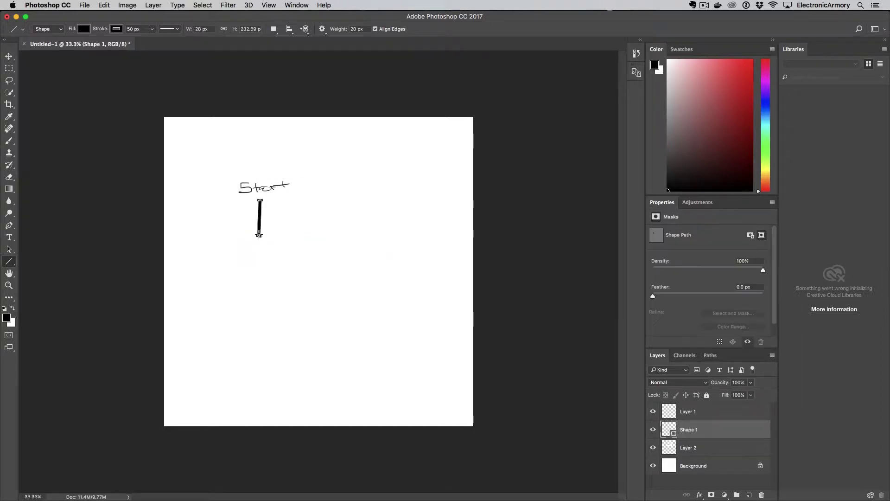
key(super+alt+z)
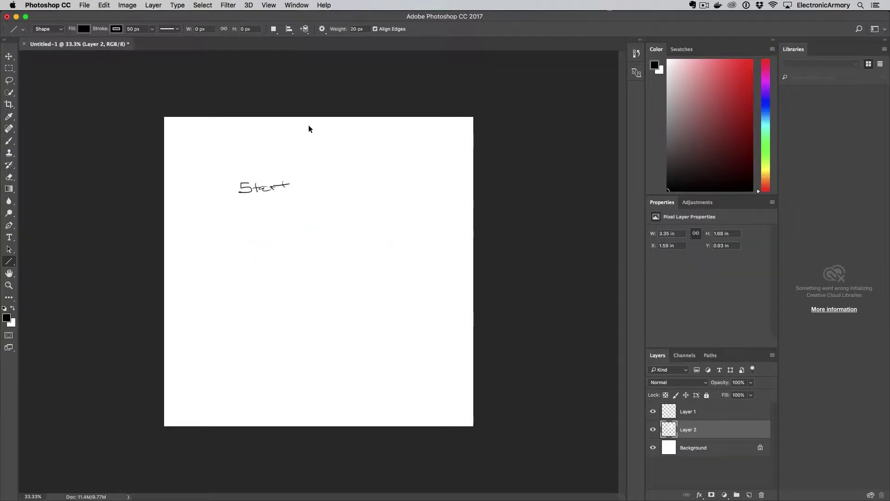
Set the line weight to 50 px, draw a vertical black bar about 178 px long below "Start", and undo the extra bars attached to it.
click(356, 30)
text(50)
key(Return)
drag(260, 198, 284, 206)
key(v)
key(super+z)
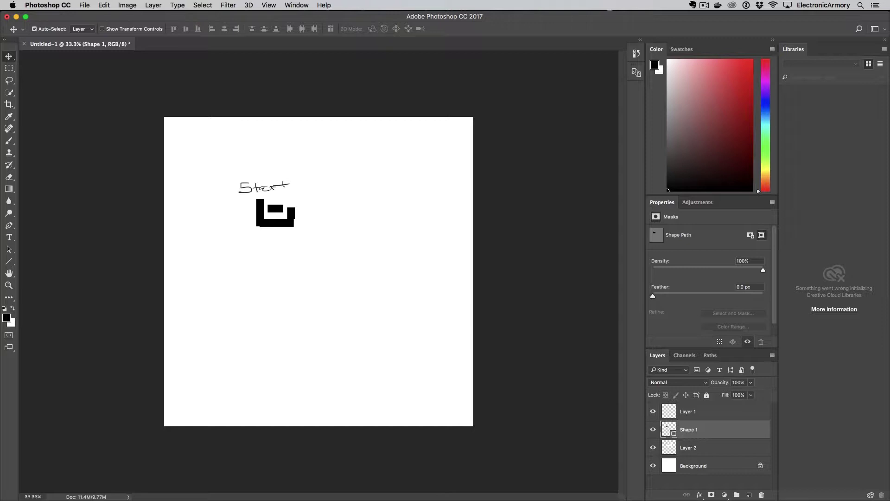
key(super+z)
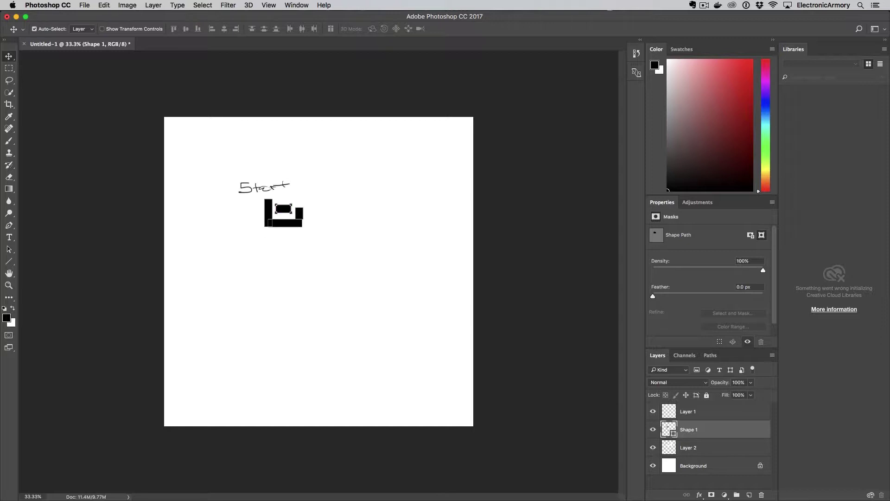
key(super+z)
key(super+z)
key(super+z)
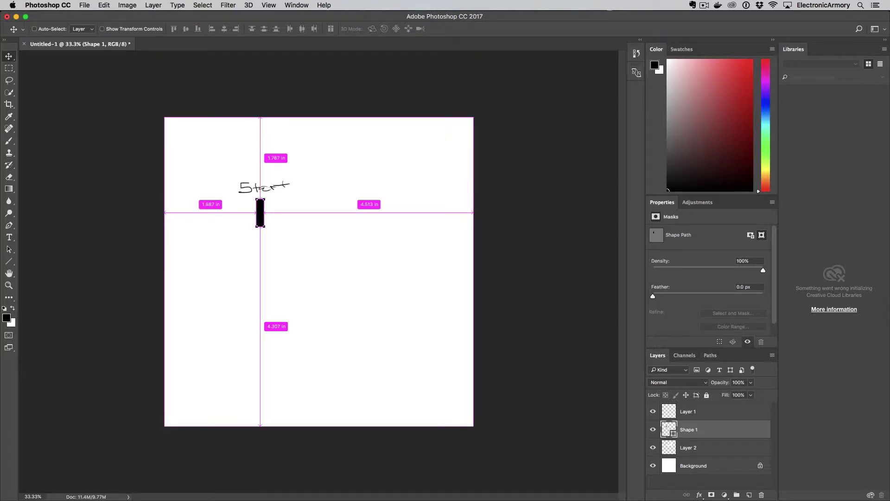
key(alt+super+z)
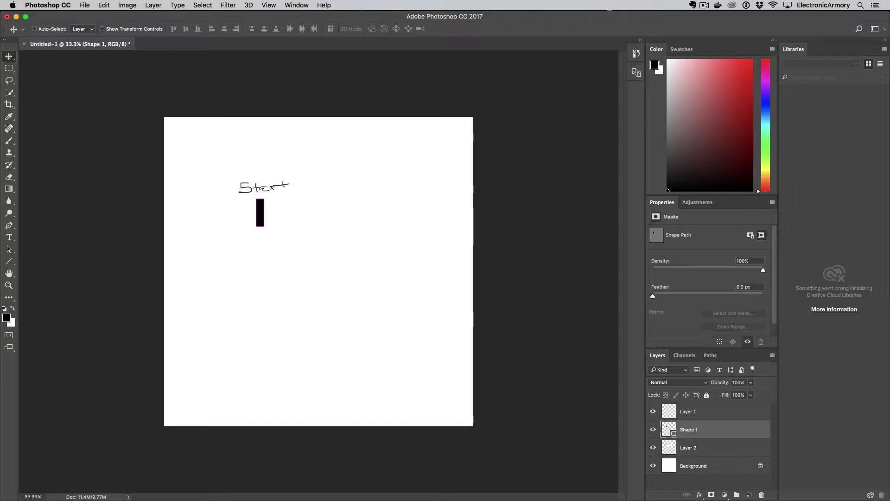
Draw a horizontal black bar about 326 px wide across the lower end of the vertical bar with the Line tool.
key(super)
drag(238, 221, 287, 223)
key(u)
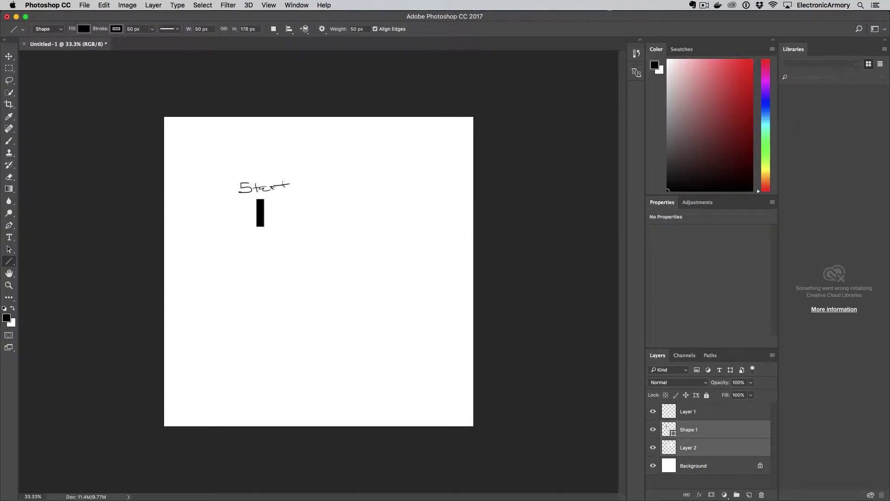
drag(236, 227, 287, 227)
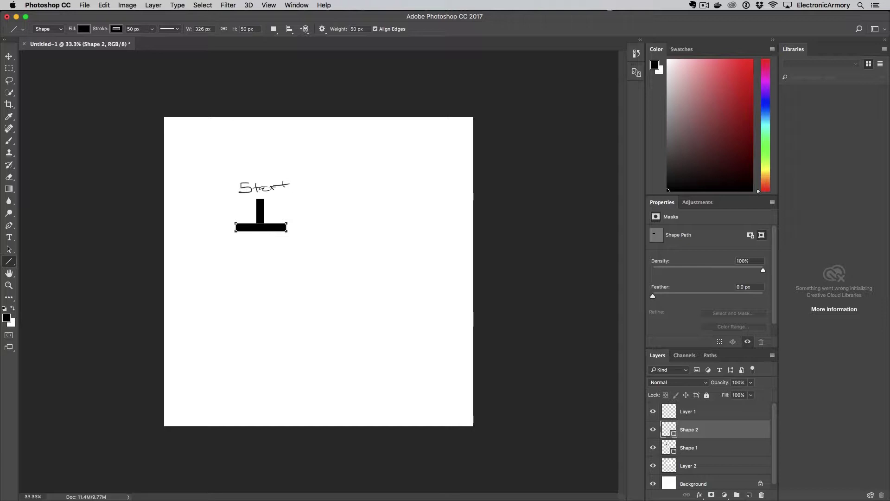
Add a short corridor down from the crossbar's middle and a branch from its right end going up and back left above "Start".
shift+drag(259, 229, 259, 255)
key(shift)
shift+drag(284, 226, 225, 180)
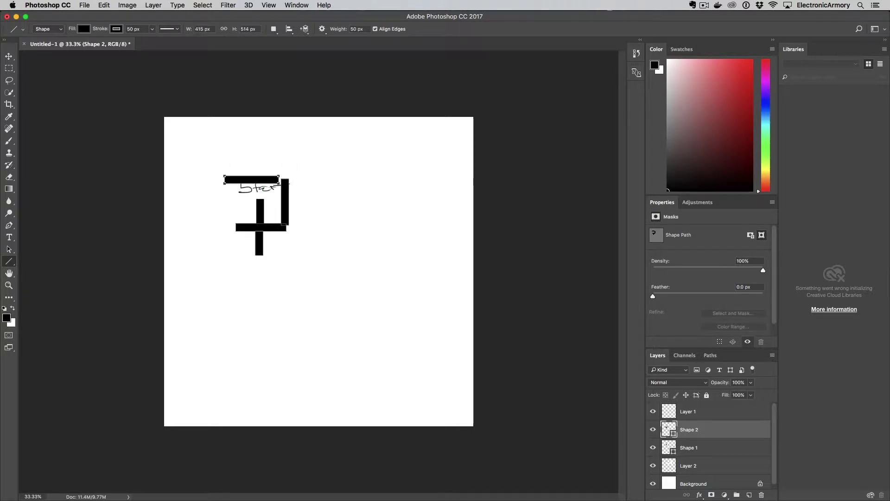
Try merging all visible layers into the background, and undo the merge.
key(b)
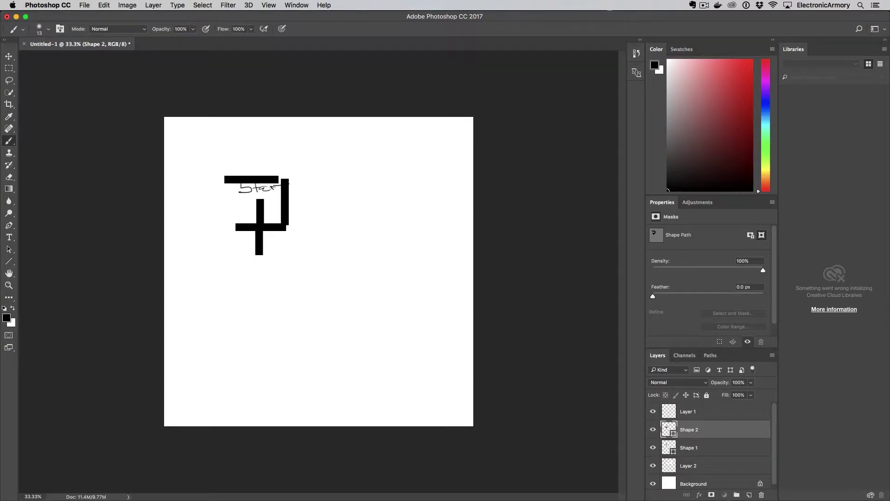
key(super+shift+e)
key(super+z)
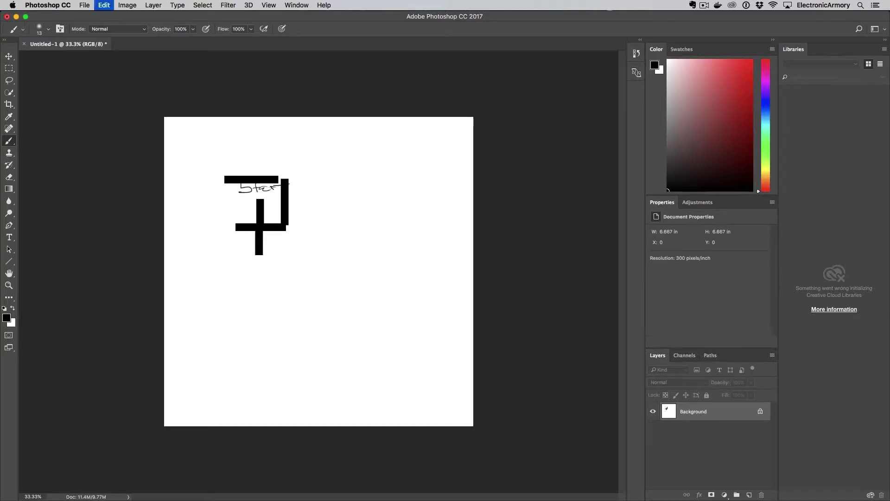
Handwrite a smaller "Start" on Layer 1 with the Brush, just above the vertical bar.
click(714, 412)
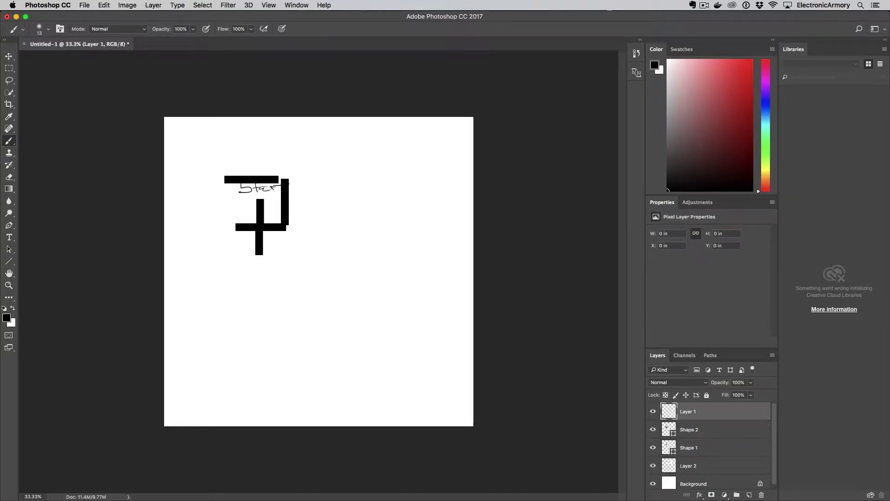
drag(255, 194, 257, 199)
drag(256, 196, 269, 198)
Close the left side of the loop around "Start" and extend a winding corridor from its lower right corner, ending with a bar about 306 px downward.
key(u)
drag(225, 177, 244, 226)
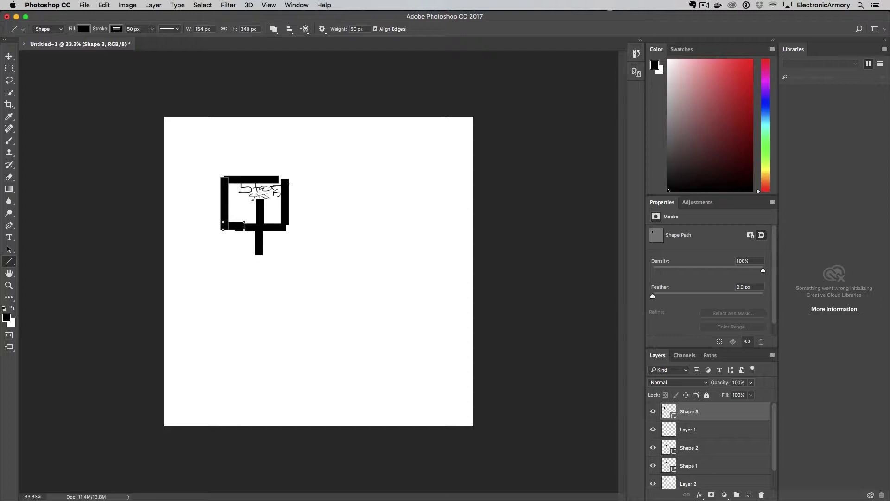
mouse_move(286, 227)
mouse_down()
mouse_move(328, 228)
mouse_move(322, 194)
mouse_up()
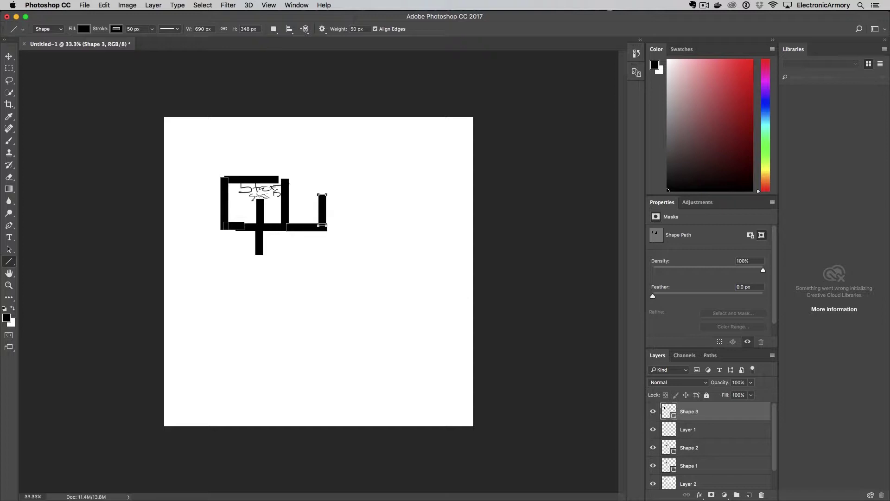
drag(320, 191, 316, 256)
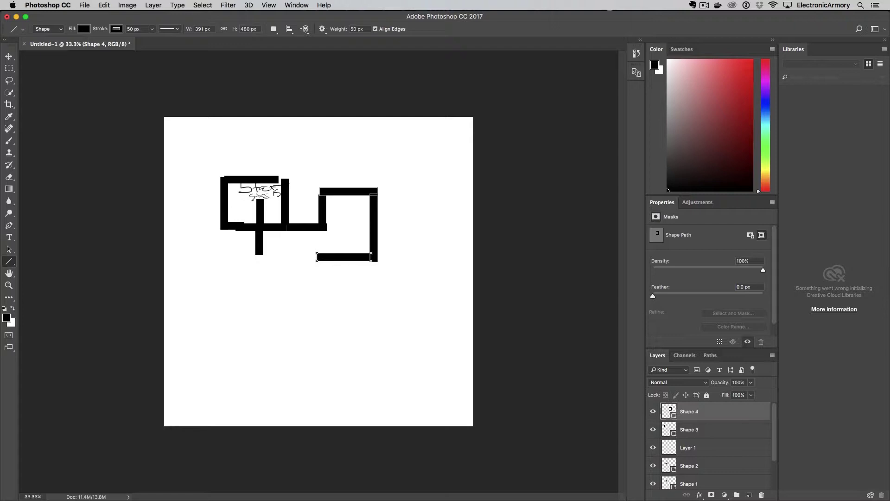
shift+drag(318, 258, 318, 307)
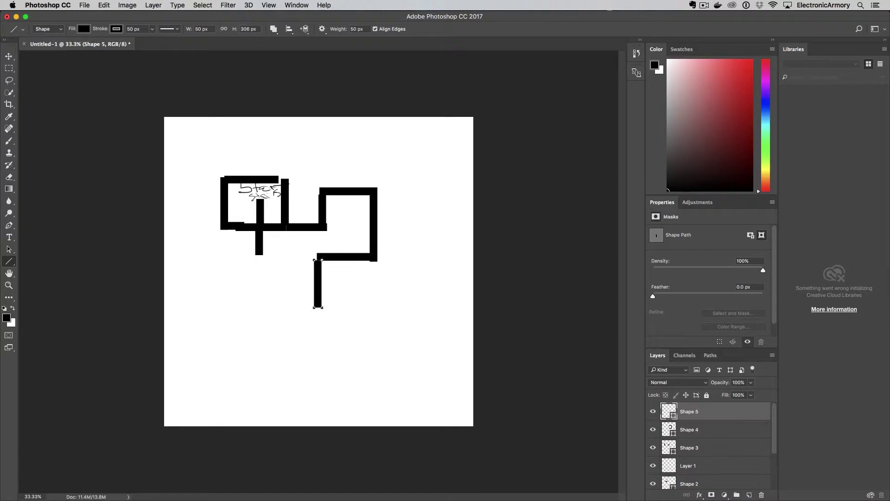
Draw a corridor from inside the middle loop winding to the canvas's upper right, with an inner hook and a small separate block about 53 px wide.
drag(344, 226, 456, 133)
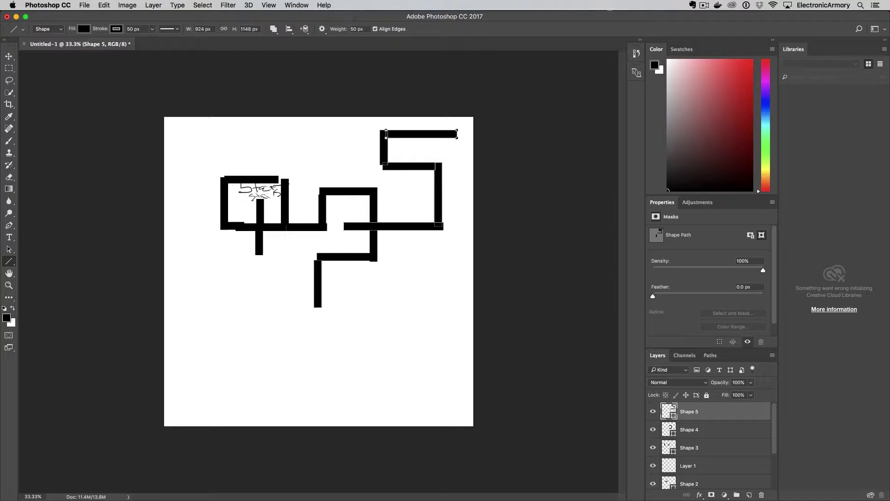
mouse_move(384, 165)
mouse_down()
mouse_move(384, 183)
mouse_move(441, 182)
mouse_move(423, 181)
mouse_move(420, 201)
mouse_move(447, 195)
mouse_up()
key(super+z)
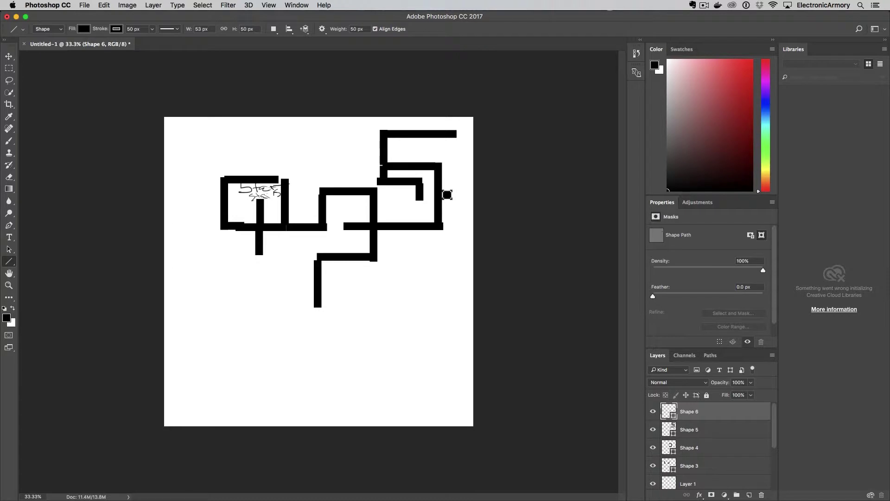
Add a new layer and handwrite "Secret" with the Brush just below the small separate block.
key(b)
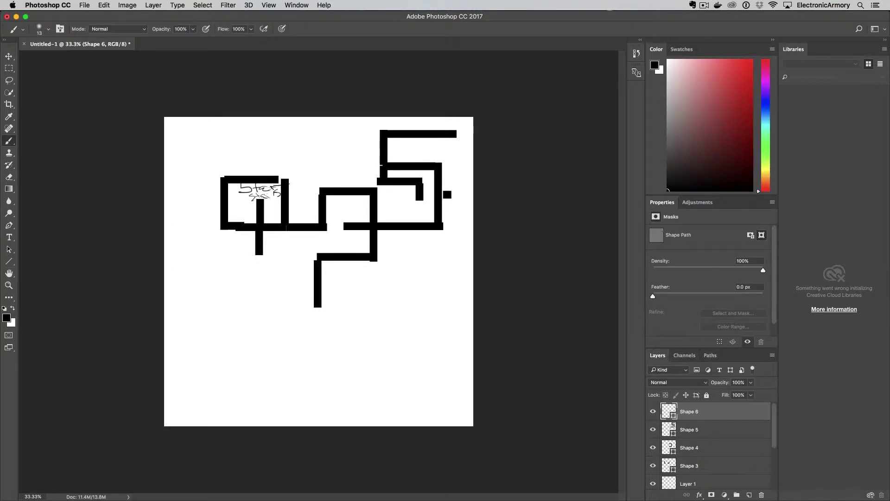
click(749, 495)
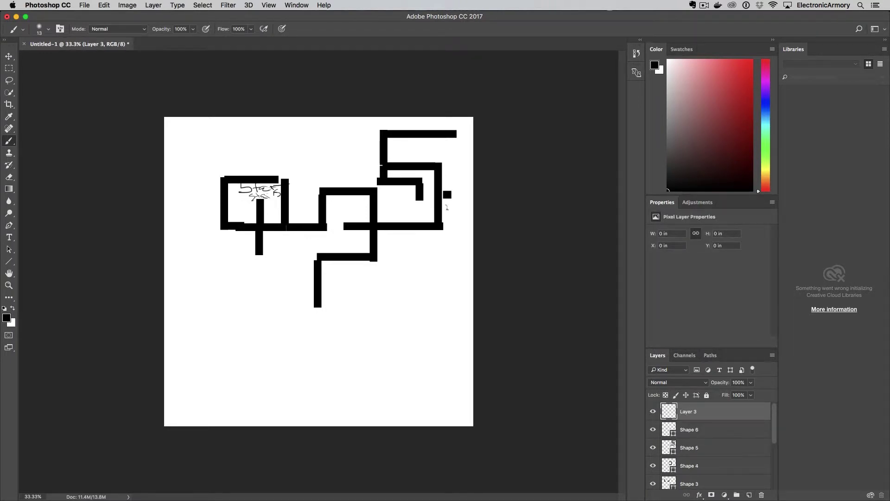
drag(447, 204, 464, 207)
drag(463, 203, 473, 199)
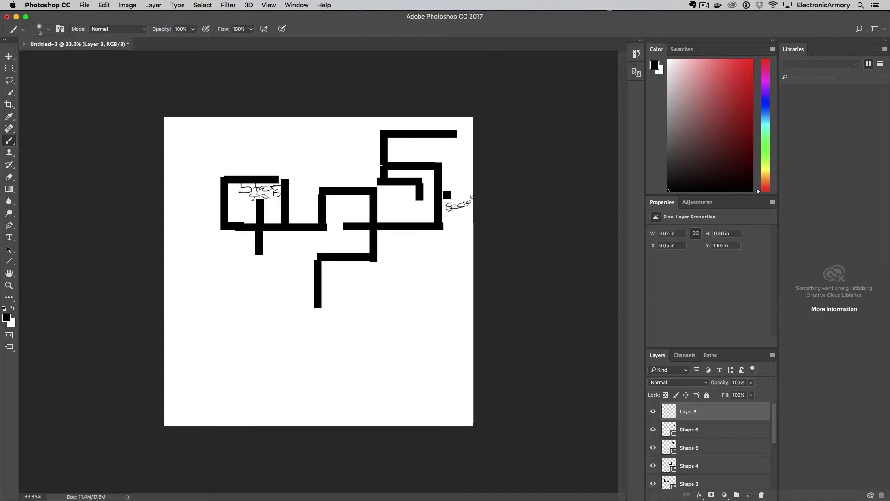
Draw a stub about 221 px long below the right-hand corridor and a small loop under the middle one, redoing its right side about 161 px long.
key(u)
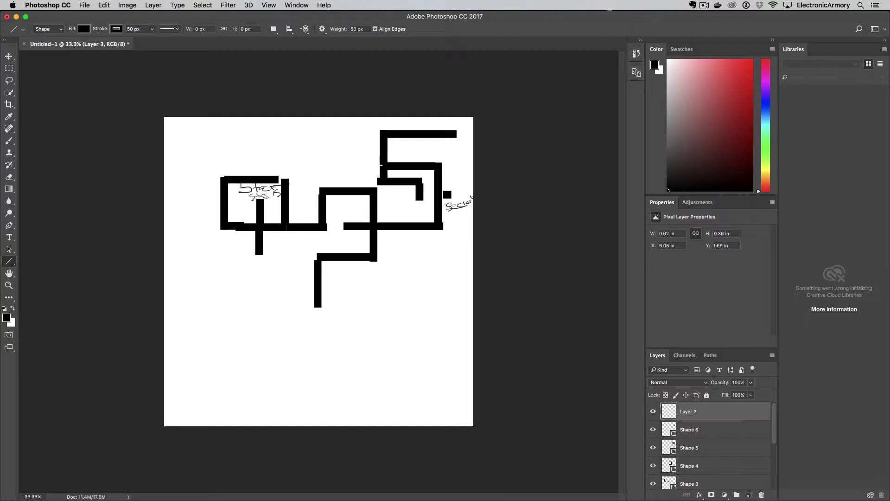
drag(409, 228, 409, 262)
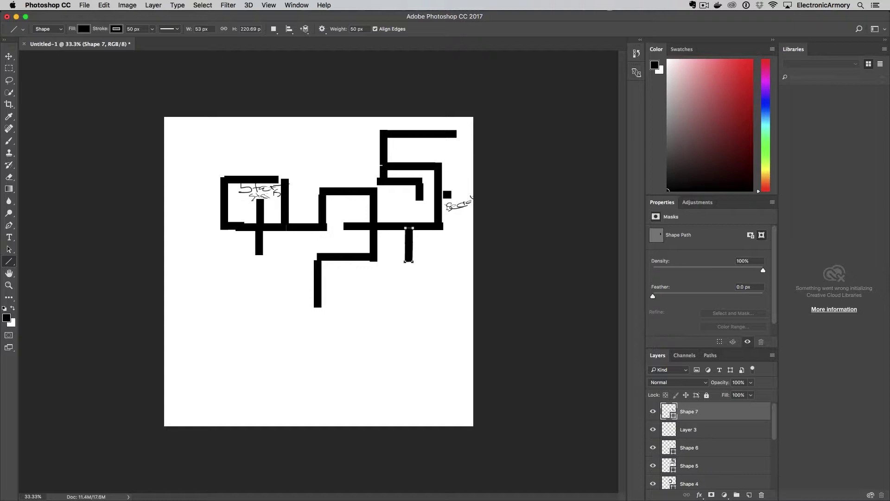
mouse_move(348, 259)
shift+mouse_down()
mouse_move(347, 287)
mouse_move(377, 283)
mouse_move(374, 261)
shift+mouse_up()
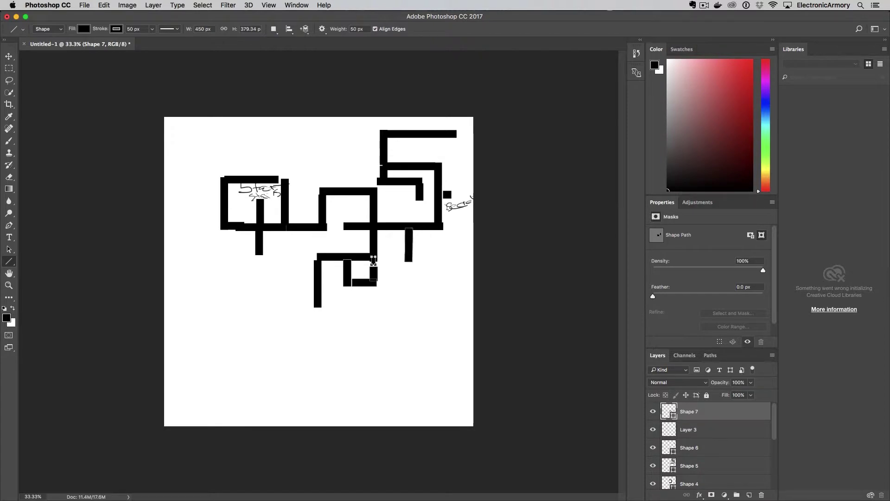
key(alt+super+z)
key(alt+super+z)
drag(374, 260, 375, 285)
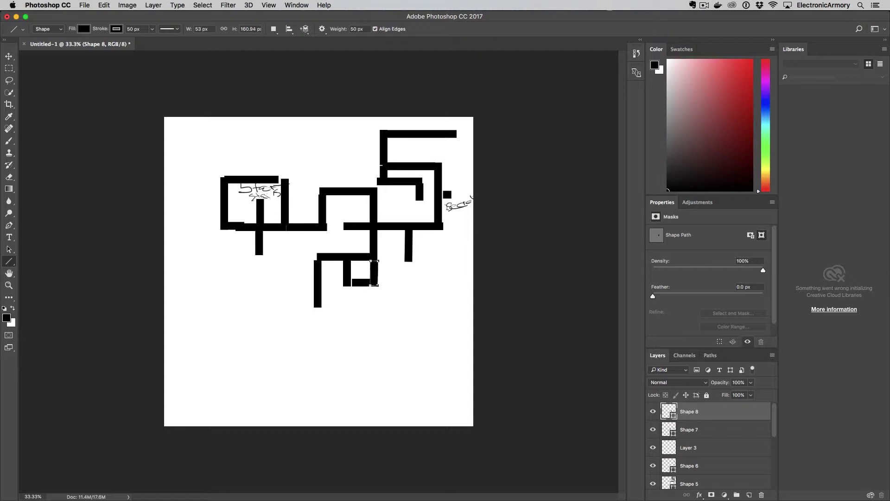
Make Layer 3 active and set the foreground colour to a vivid blue with hue 248.
key(b)
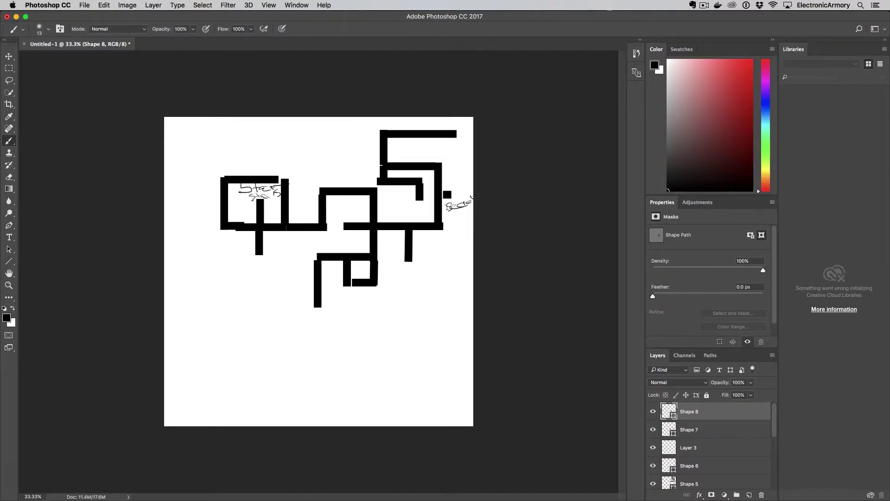
click(715, 447)
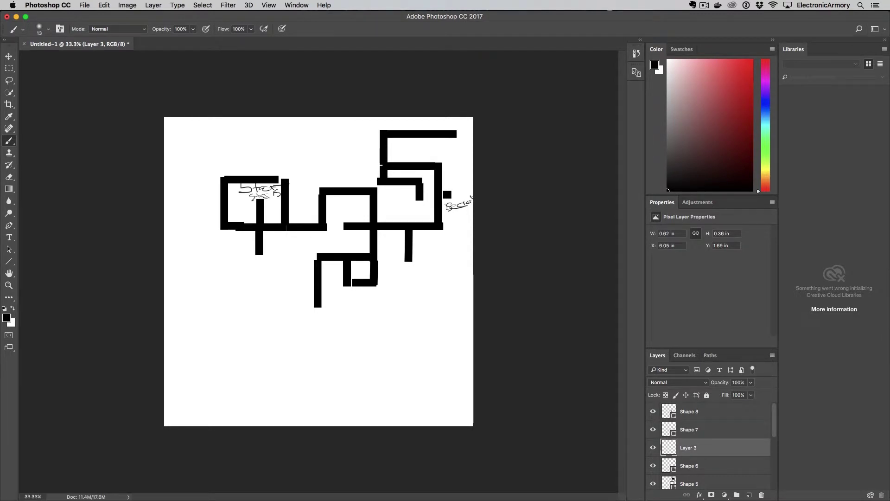
key(i)
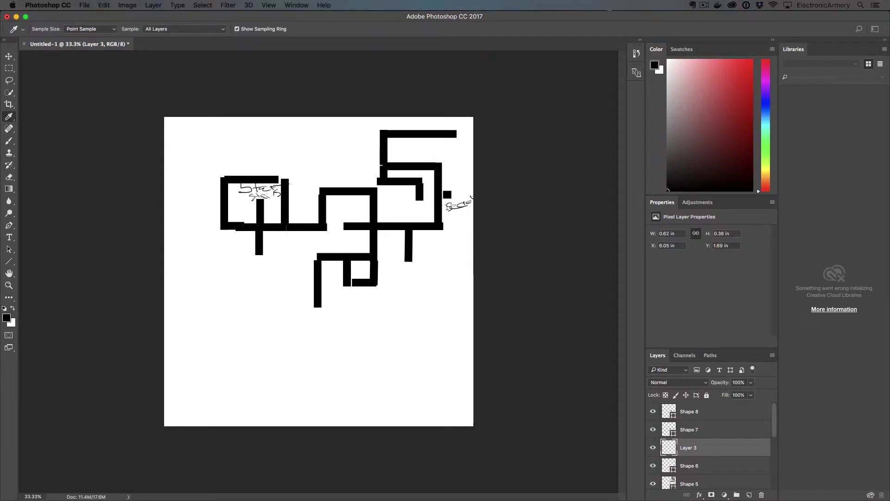
click(7, 318)
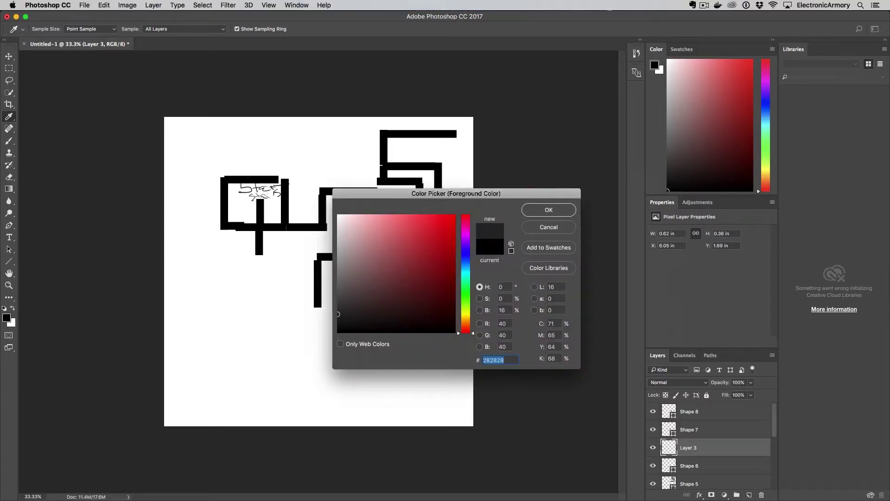
drag(465, 332, 465, 252)
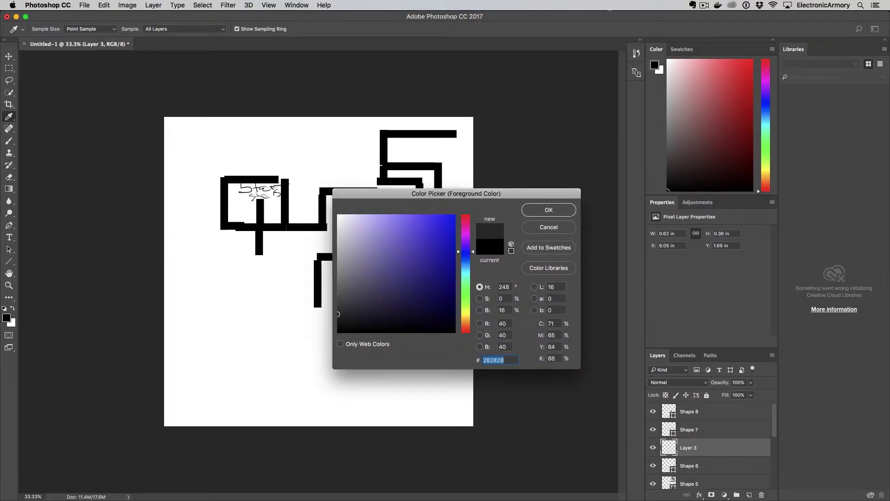
click(451, 226)
key(Return)
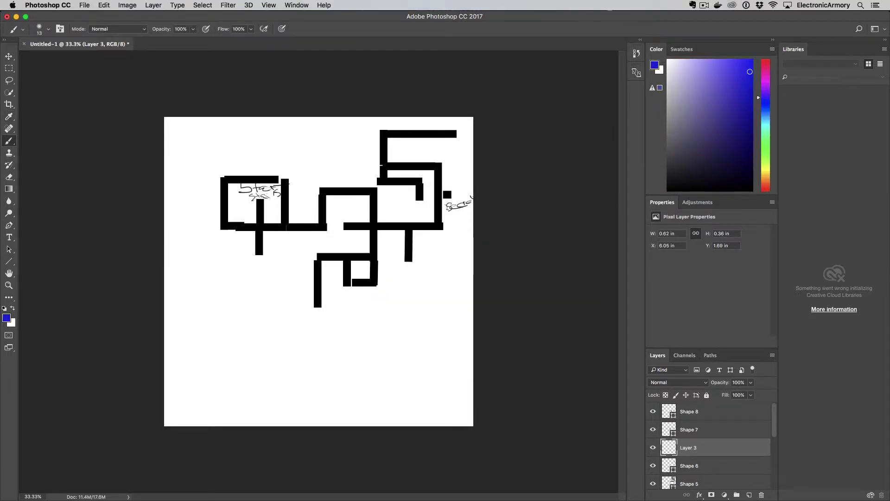
Set the brush size to 60 px.
key(bracketright)
key(bracketright)
key(bracketright)
key(bracketright)
key(bracketright)
key(bracketleft)
key(bracketleft)
Move Layer 3 to the top of the layer stack and paint blue marks on the bar above "Start" and the corridor corner right of the loop.
click(268, 180)
drag(701, 448, 700, 406)
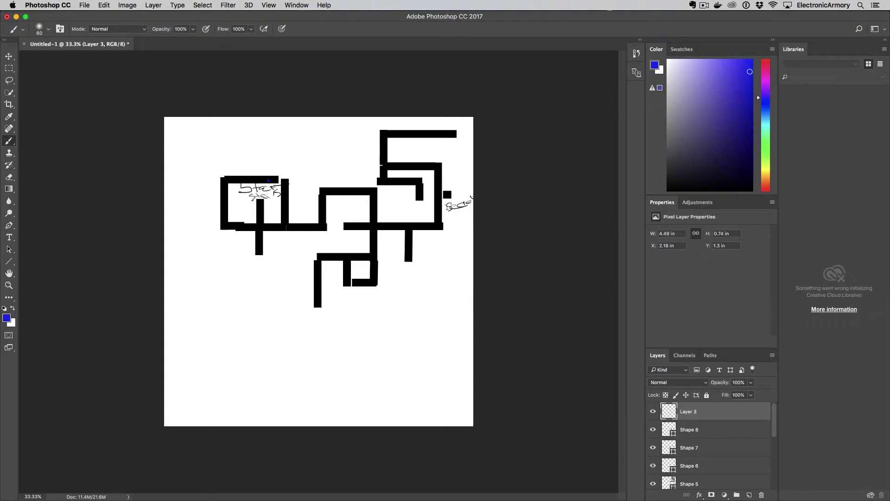
drag(268, 180, 276, 179)
click(322, 227)
Set the background colour to red f50000.
click(12, 323)
text(ff0000)
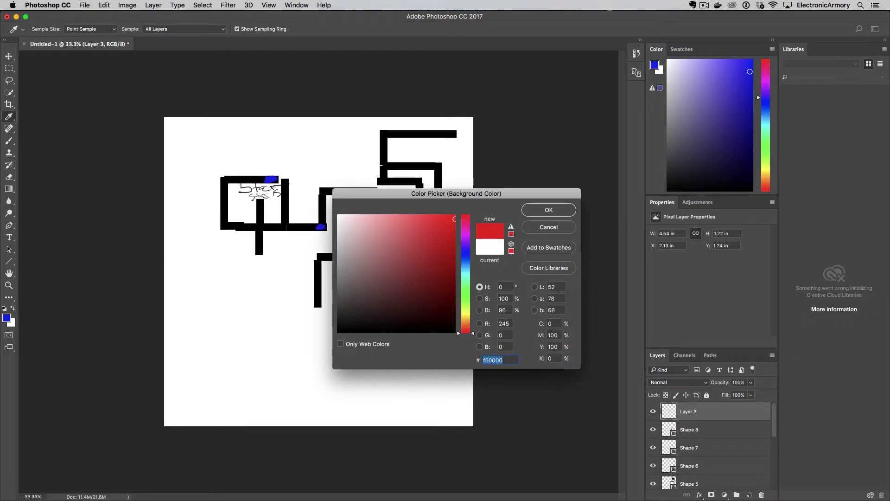
key(Return)
key(b)
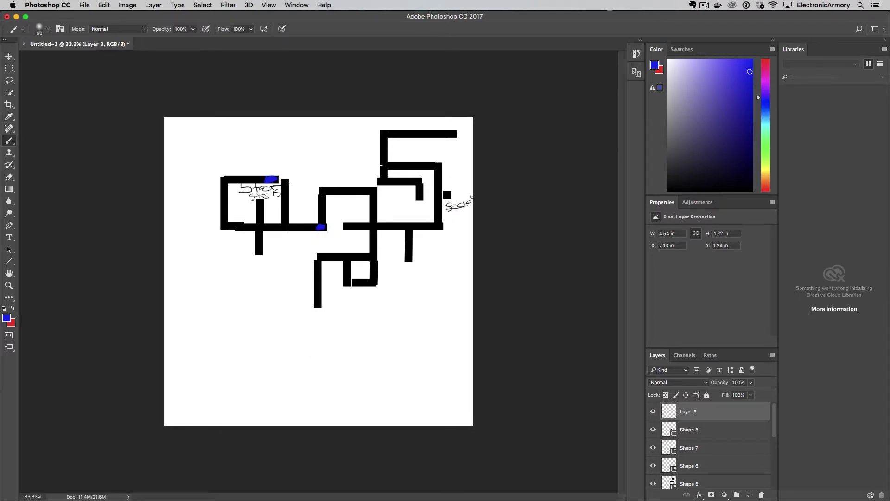
Swap to the red colour and paint marks on the Start loop's right wall and on the middle loop's upper bar, inner stub and right wall.
drag(281, 214, 287, 215)
key(x)
drag(284, 215, 289, 216)
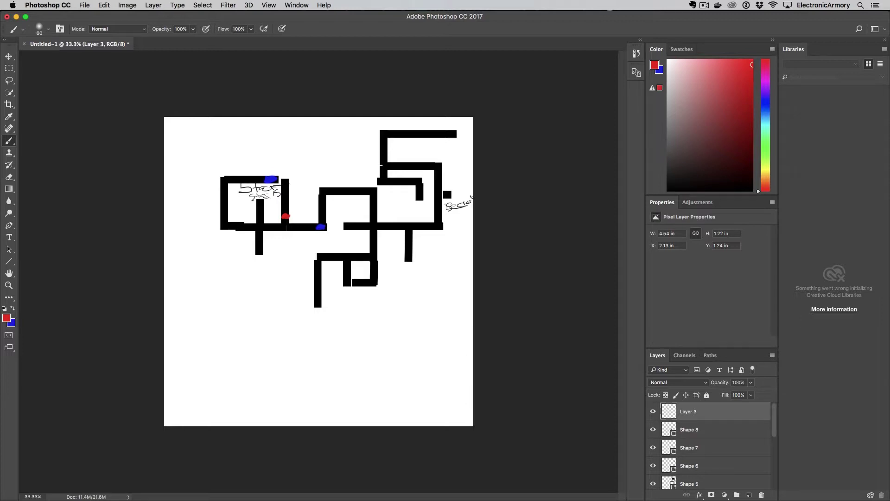
click(362, 226)
drag(350, 190, 348, 194)
drag(384, 224, 376, 240)
Erase the stray red paint around the crossing on the middle loop's right wall and swap the foreground colour back to blue.
key(e)
drag(382, 221, 385, 237)
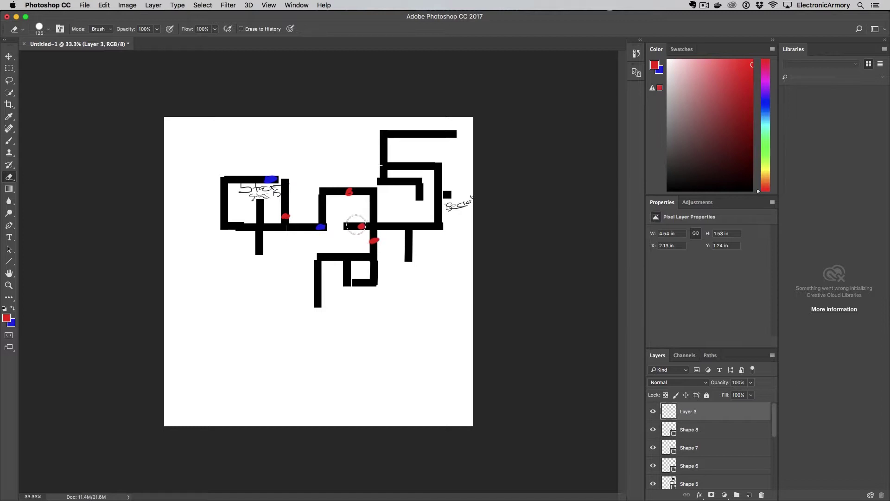
drag(369, 226, 374, 227)
key(x)
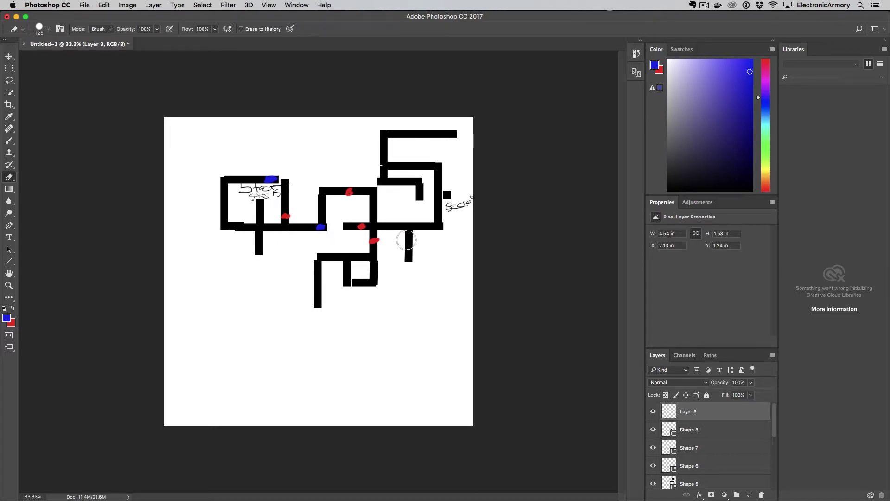
Draw 50 px corridor lines from the lower middle stub left, down and across the base, plus a vertical connector from the small loop.
key(u)
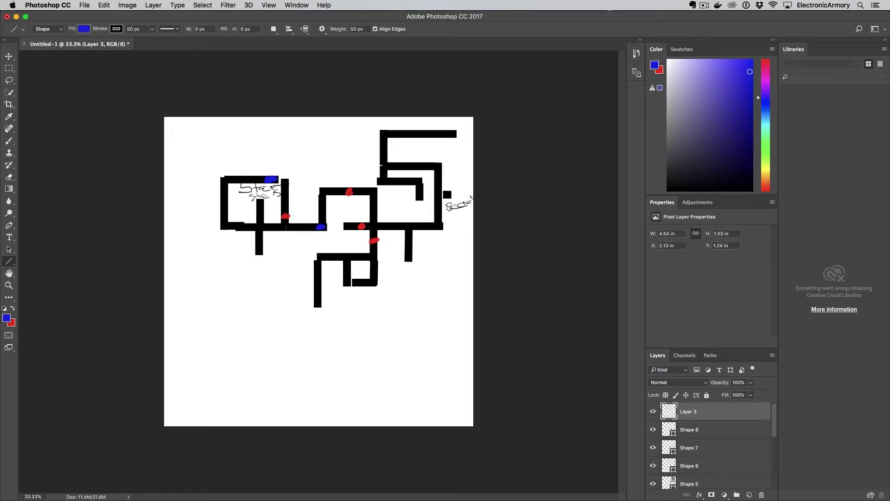
mouse_move(319, 304)
mouse_down()
mouse_move(318, 280)
mouse_move(249, 302)
mouse_move(247, 370)
mouse_move(449, 363)
mouse_up()
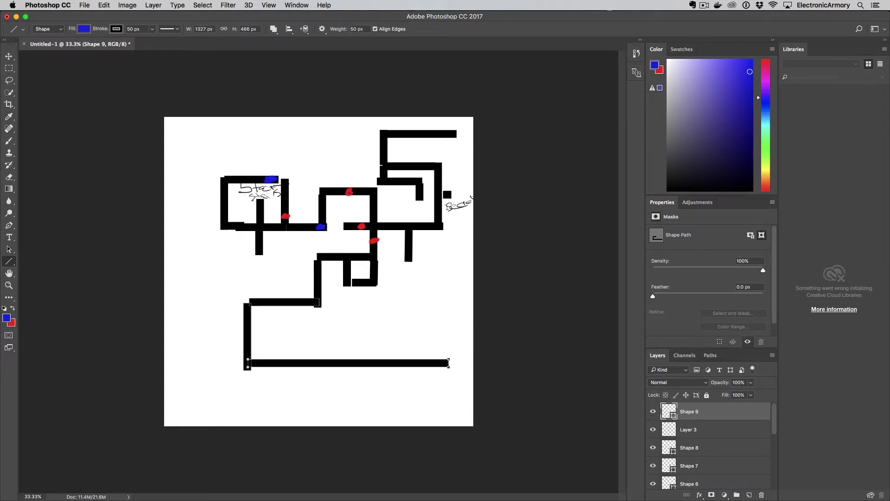
drag(362, 287, 362, 359)
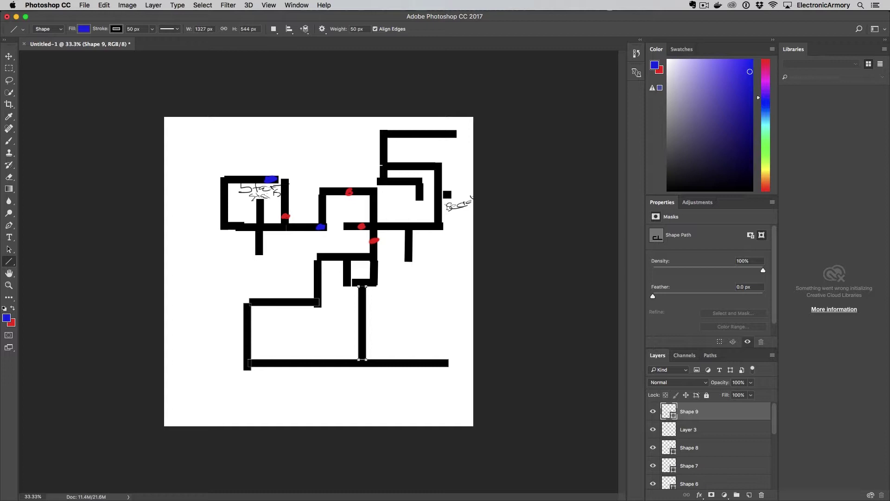
Add a new layer and handwrite "Finish" in blue above the right end of the bottom corridor.
key(b)
click(749, 494)
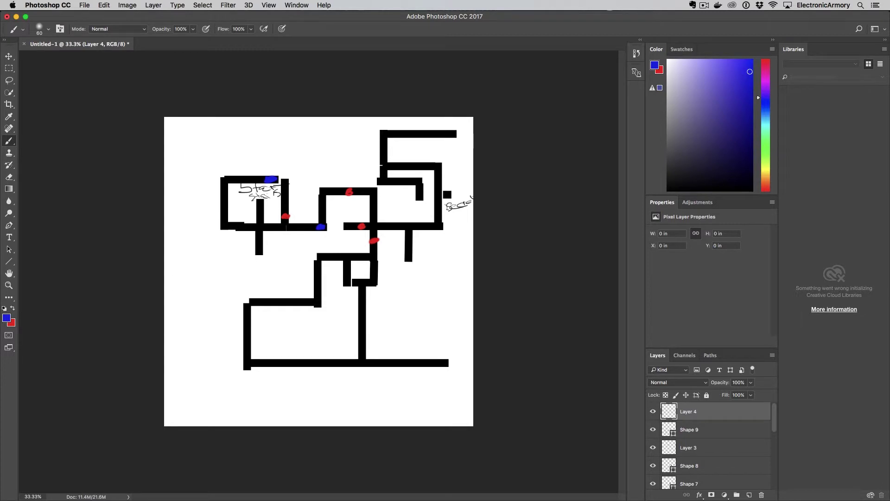
mouse_move(411, 339)
mouse_down()
mouse_move(406, 350)
mouse_move(420, 341)
mouse_up()
drag(418, 343, 440, 344)
drag(443, 335, 450, 338)
click(436, 331)
drag(450, 327, 464, 330)
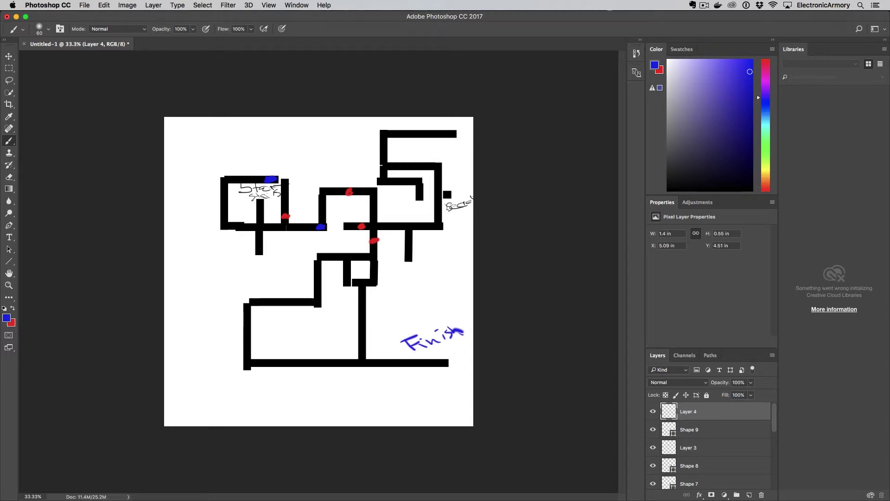
Quick-export the plan as a PNG named Level-01-Plan in the LevelPlan folder.
click(84, 5)
mouse_move(169, 132)
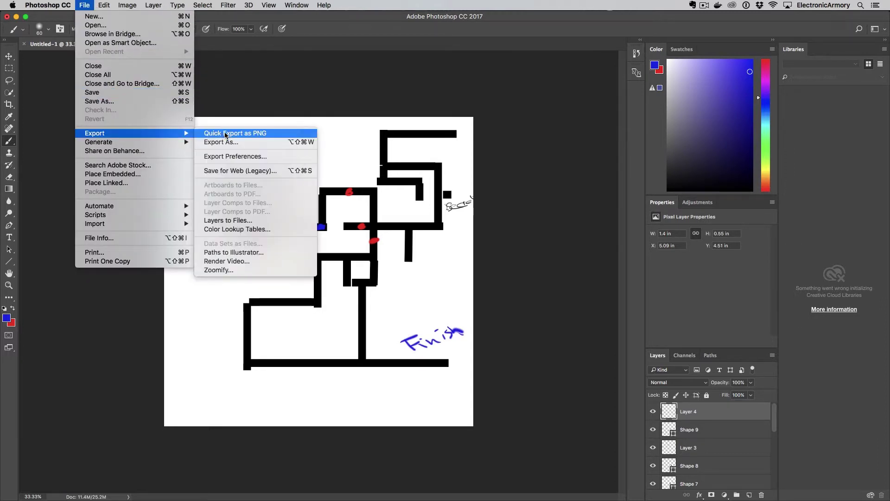
click(232, 134)
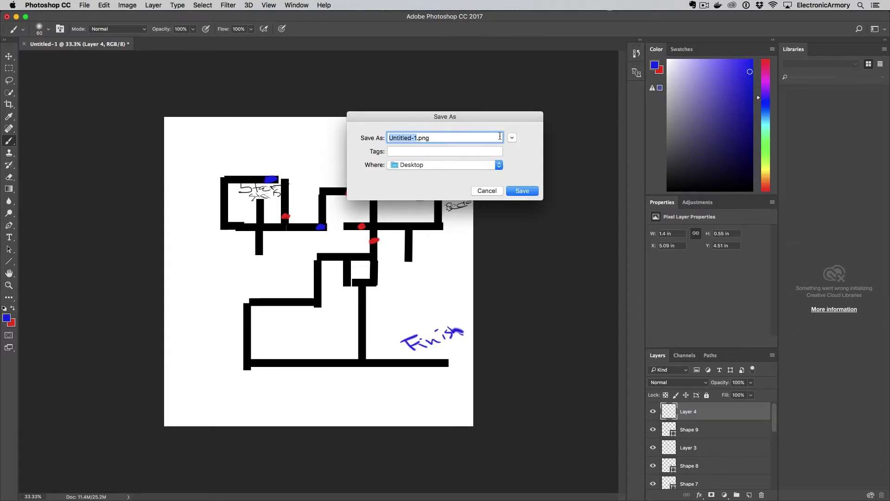
text(Level-)
text(0)
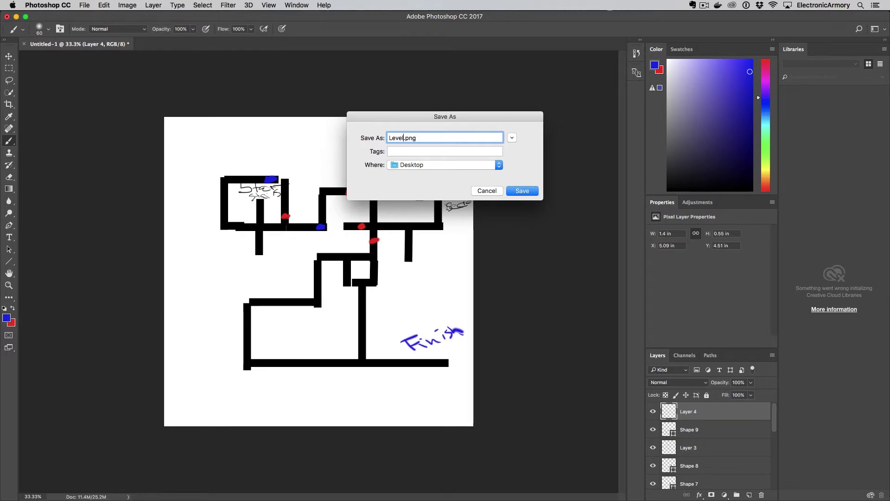
text(1-Plan)
click(521, 191)
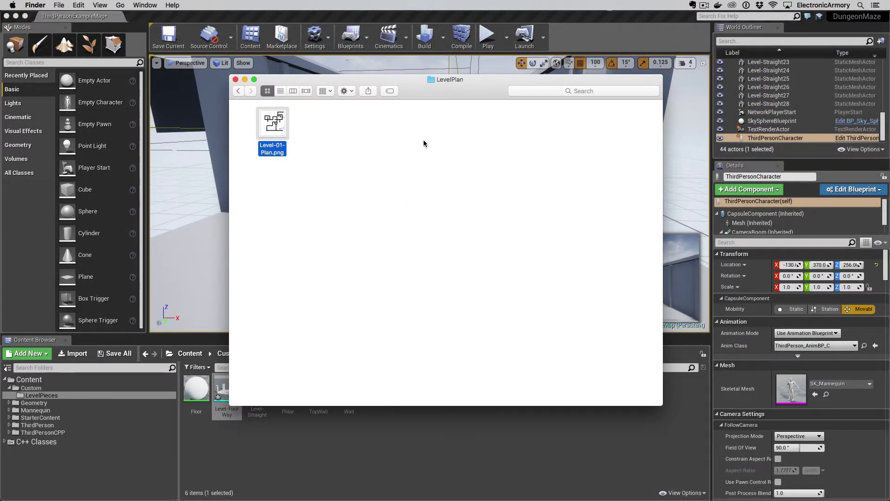
Switch to Unreal, create a LevelPlans folder inside Custom and open it.
drag(419, 88, 484, 128)
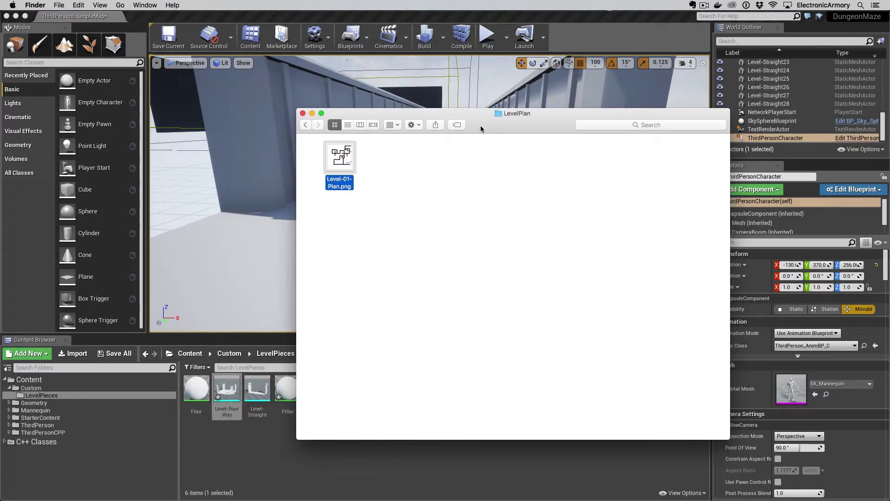
click(315, 15)
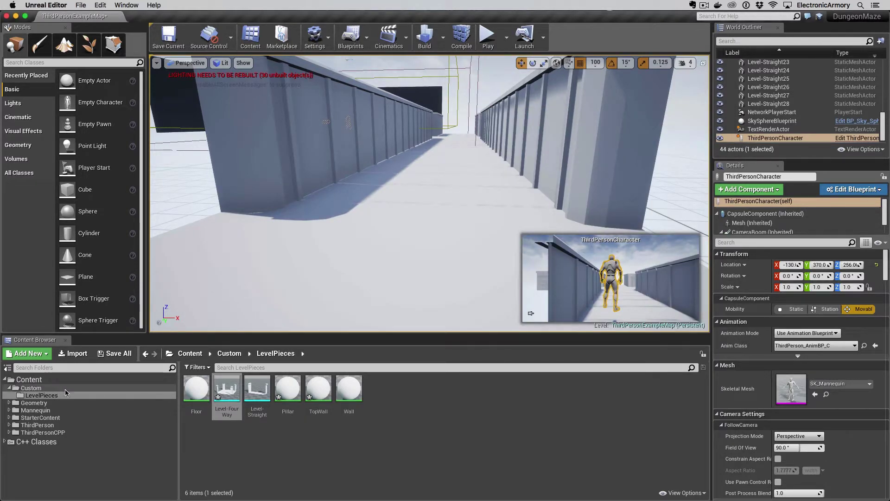
click(32, 389)
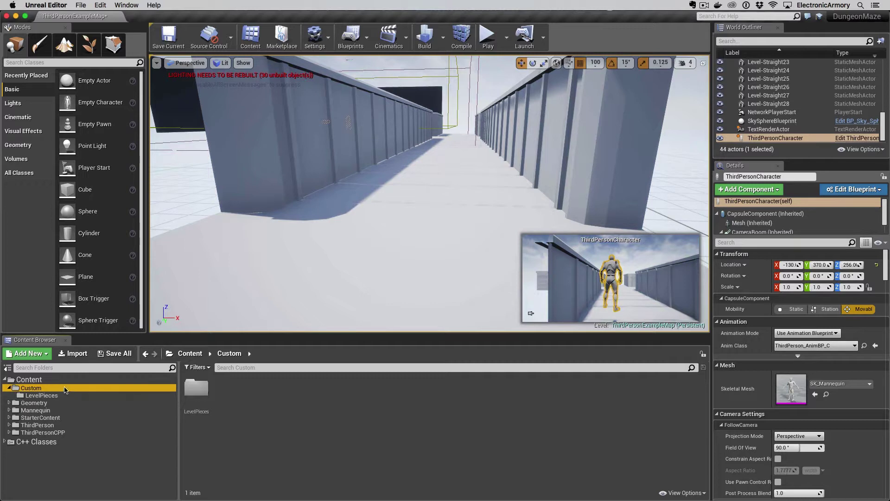
right_click(230, 398)
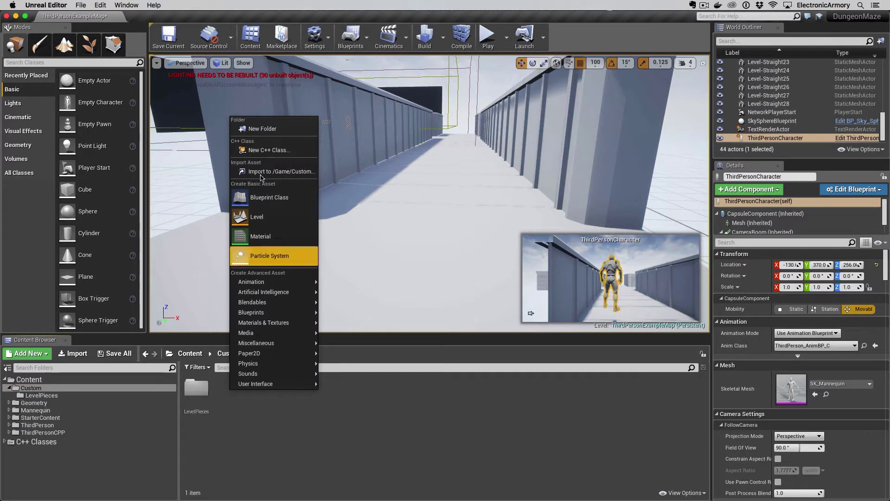
click(262, 129)
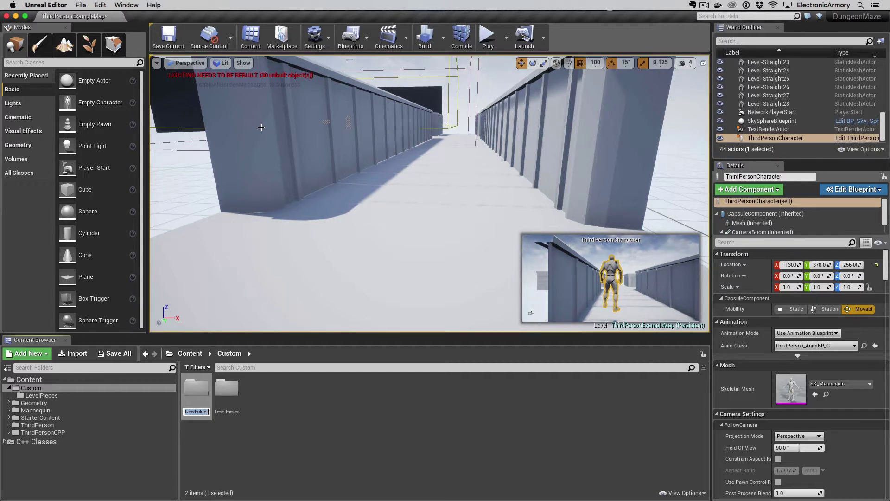
text(LevelPlans)
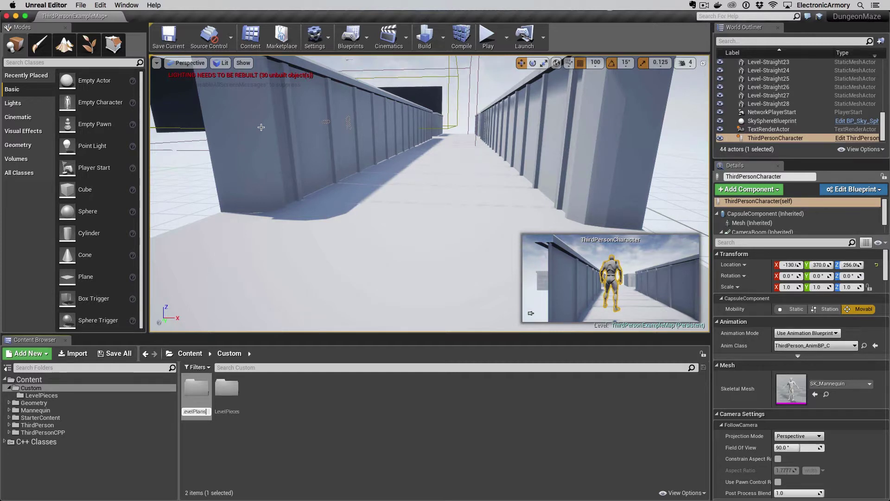
key(Return)
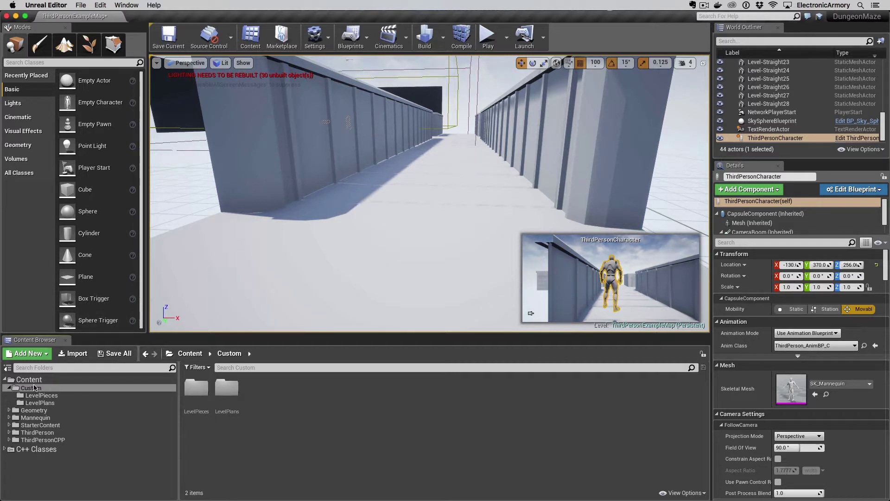
double_click(226, 387)
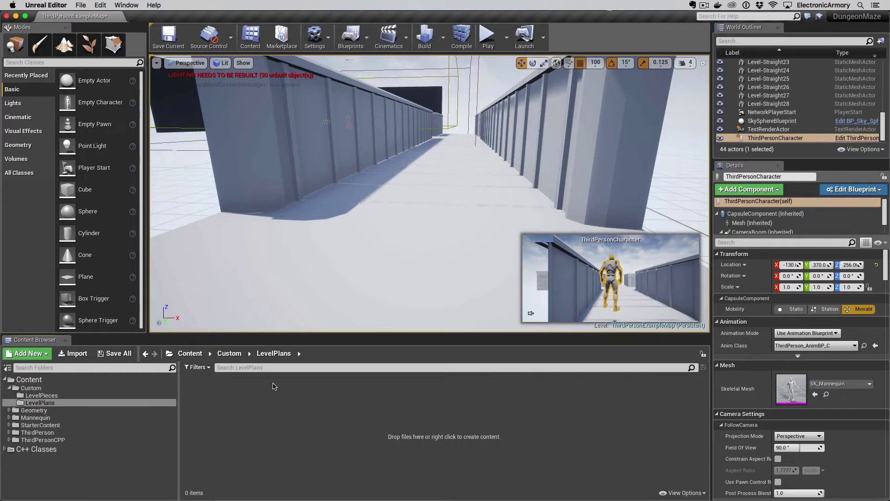
Import Level-01-Plan.png from the LevelPlan folder into the LevelPlans content folder.
key(super+Tab)
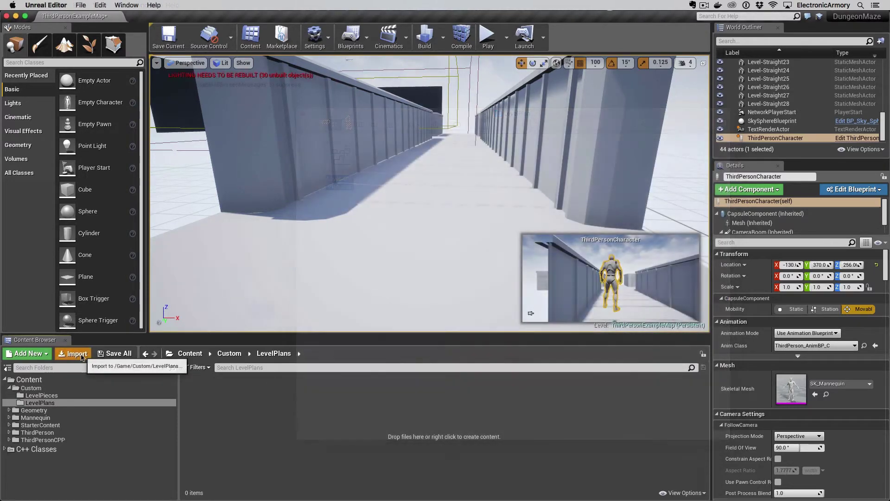
click(76, 354)
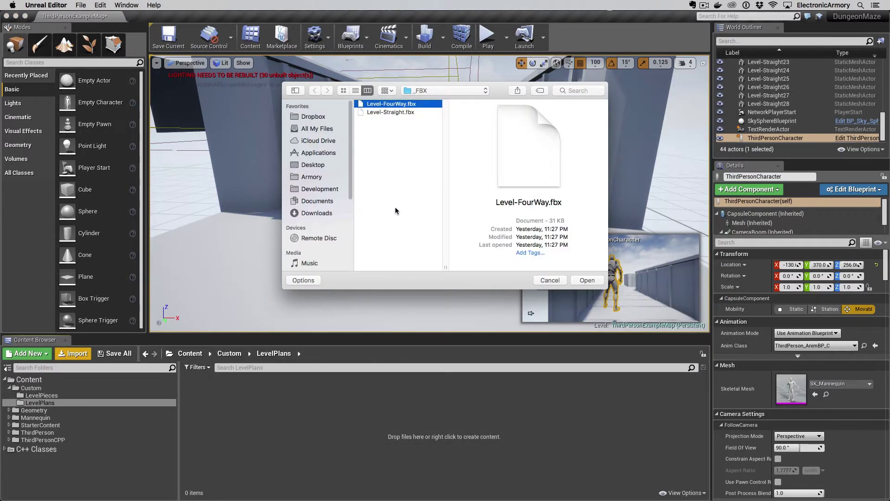
key(super+Tab)
drag(446, 124, 485, 167)
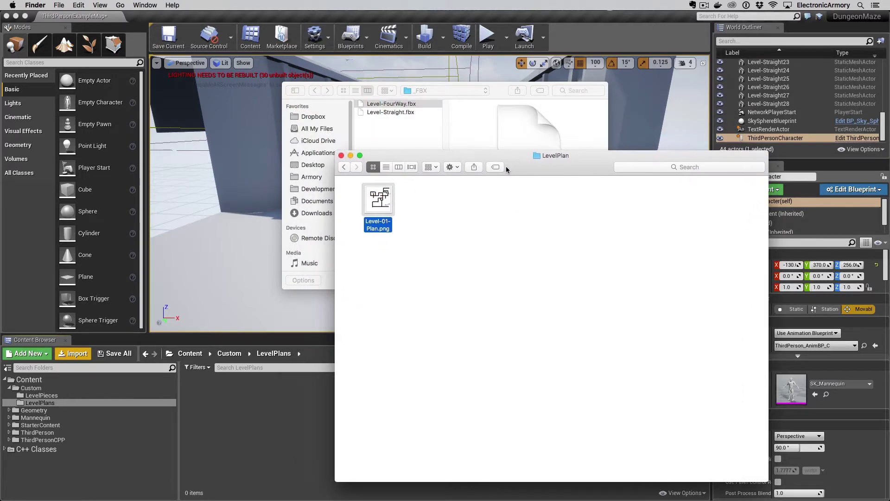
drag(374, 205, 411, 125)
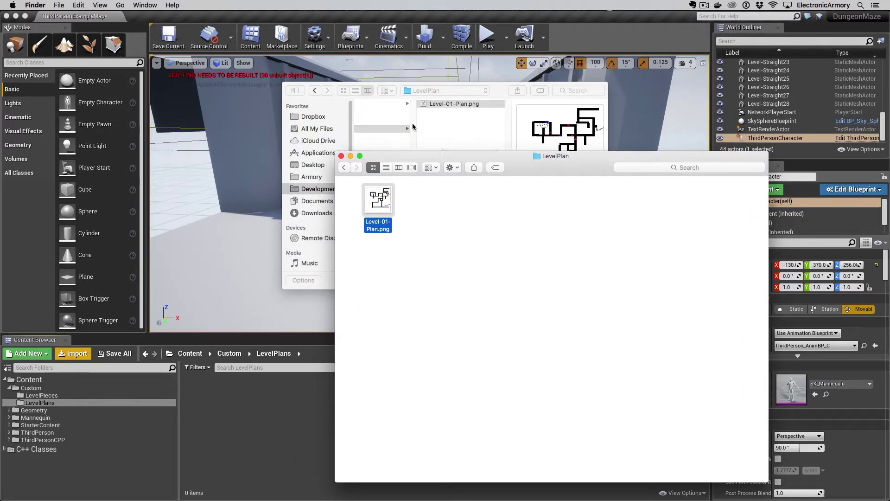
key(super+Tab)
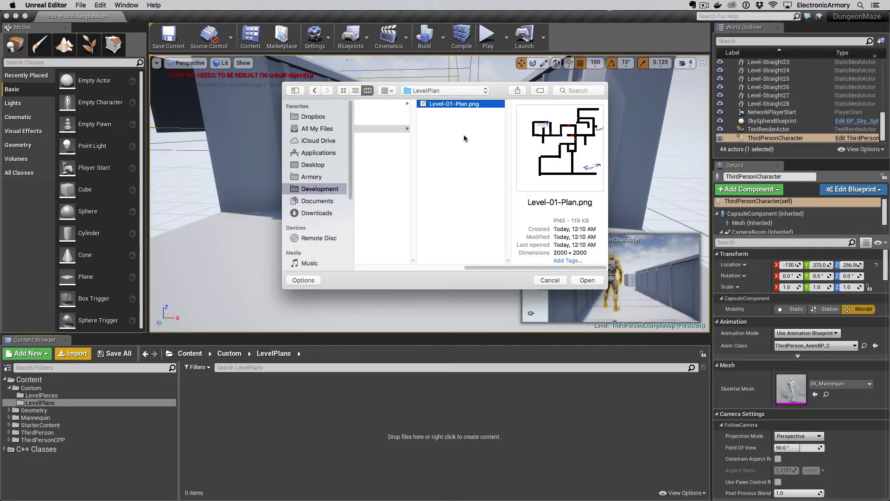
click(585, 280)
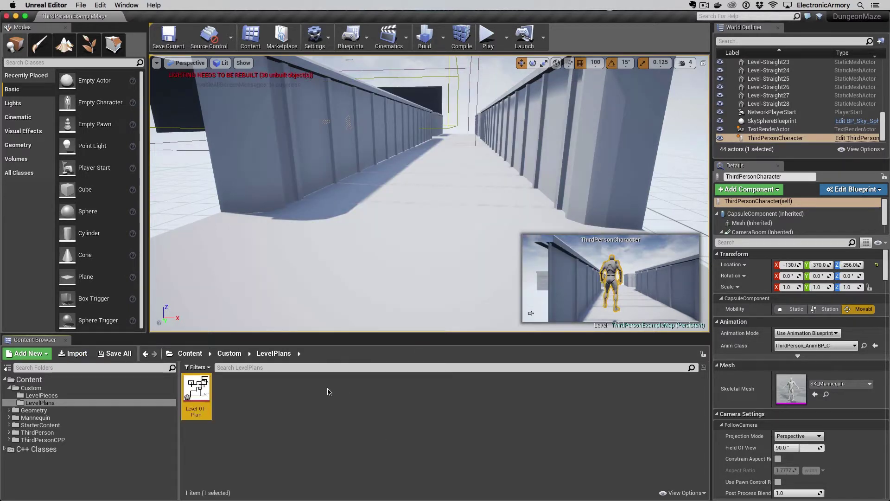
Apply the Level-01-Plan texture to the four-way piece at the near end of the corridor.
scroll(379, 290, down, 5)
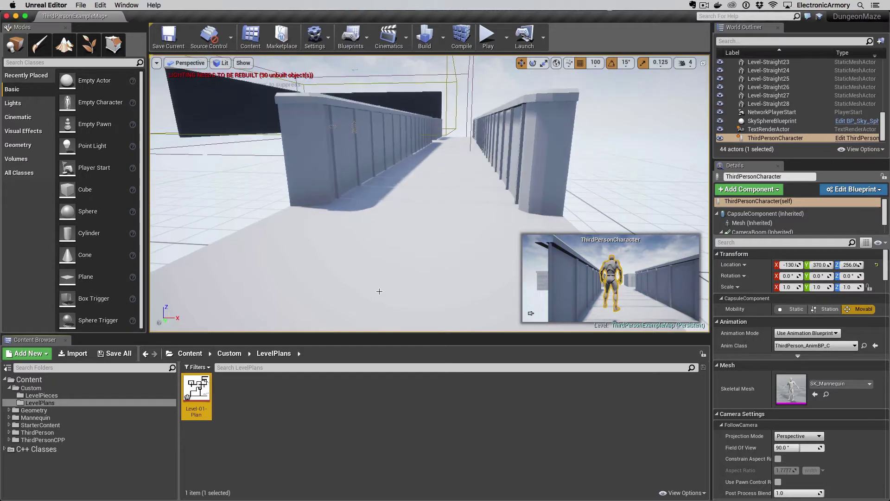
scroll(382, 282, down, 8)
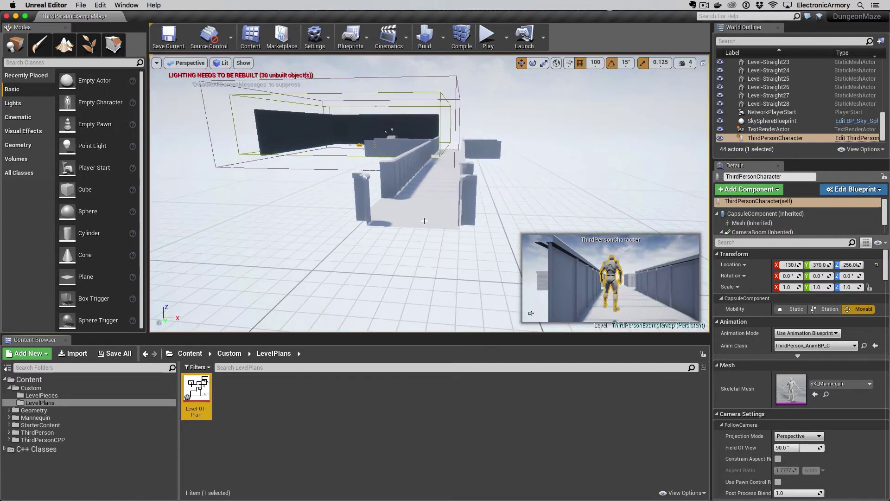
right_drag(382, 283, 369, 312)
right_drag(447, 236, 429, 214)
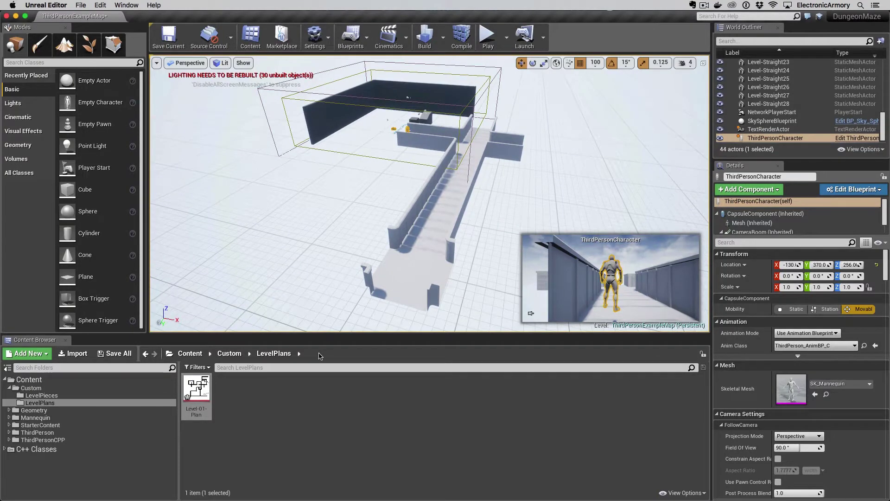
mouse_move(201, 392)
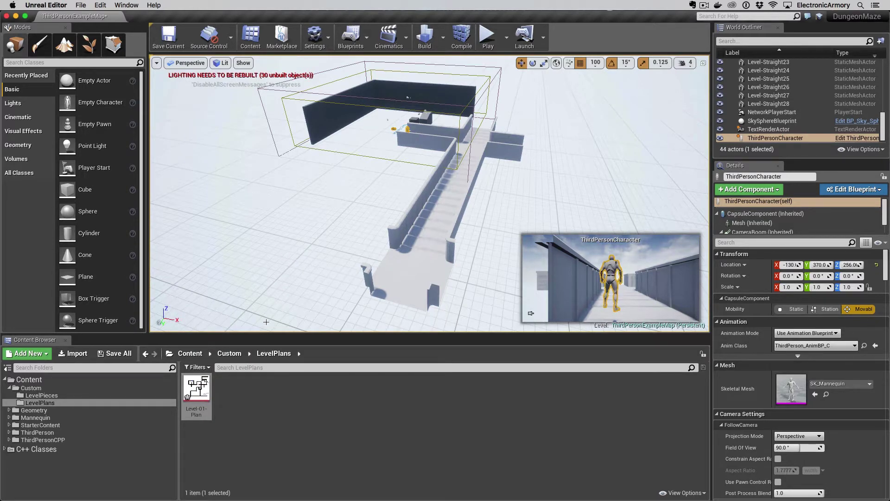
drag(196, 392, 407, 270)
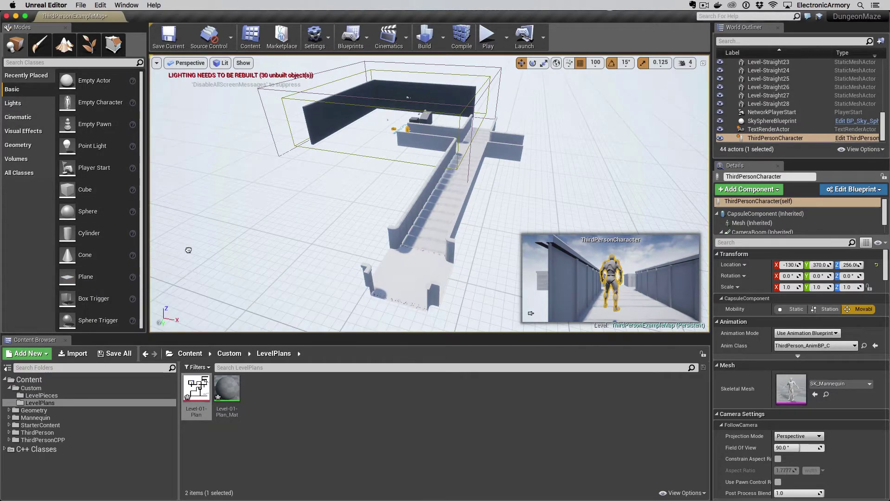
Place a Plane on the empty area beside the corridor and scale it to 4.625 in X and Y.
drag(189, 250, 284, 236)
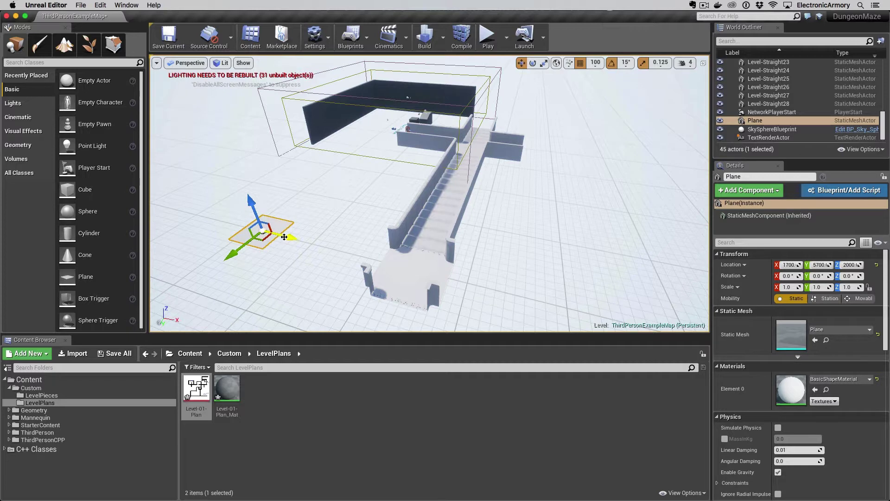
key(r)
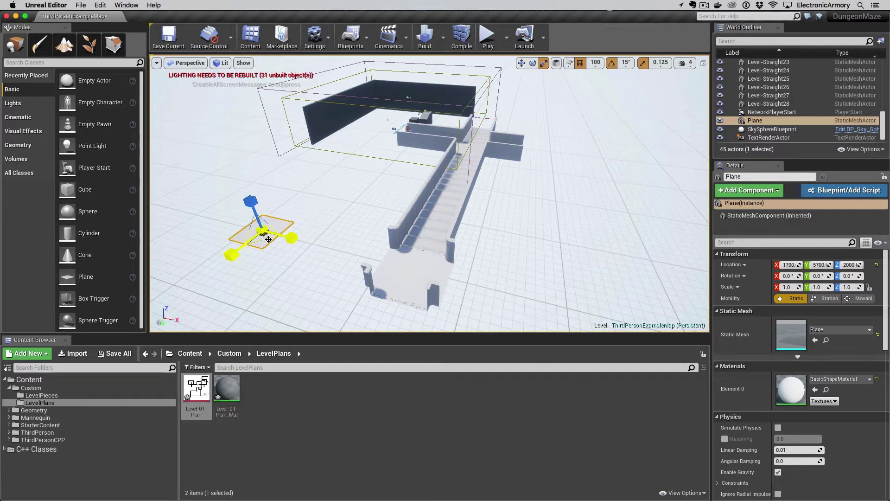
drag(267, 241, 338, 308)
right_drag(267, 212, 258, 234)
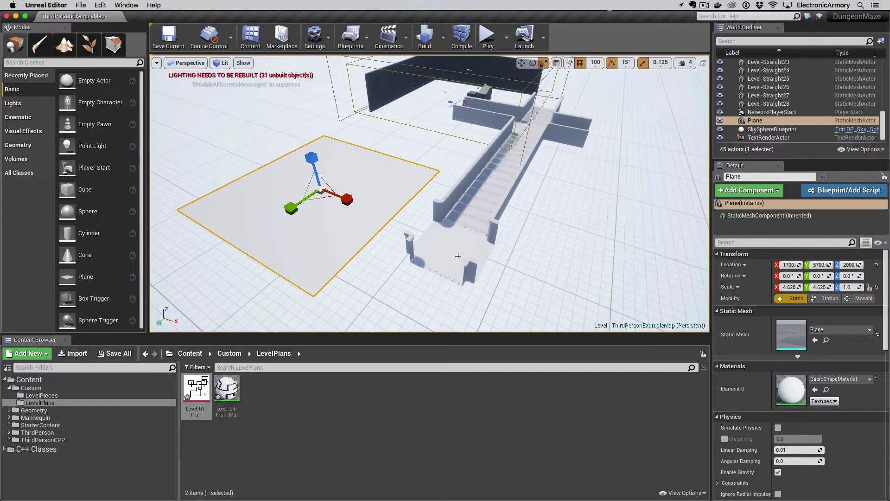
Apply the Level-01-Plan texture to the plane and lower the plane to a Z location of 600.
drag(203, 387, 313, 224)
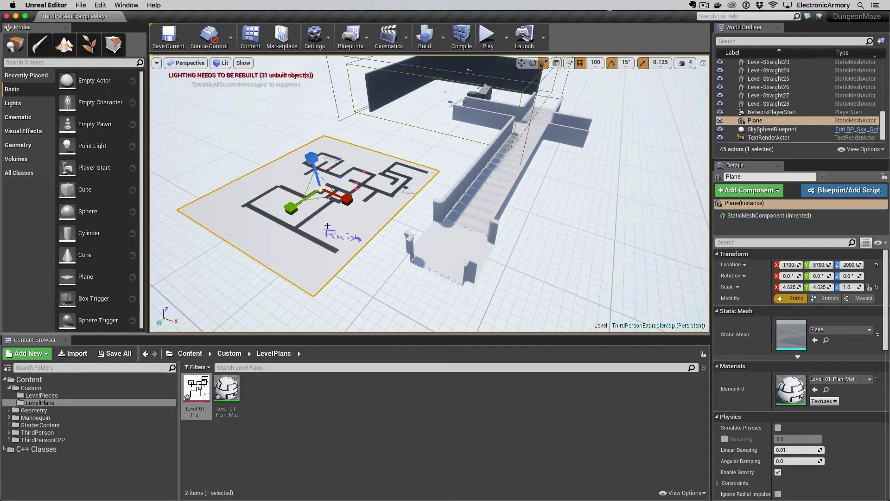
right_drag(328, 226, 298, 172)
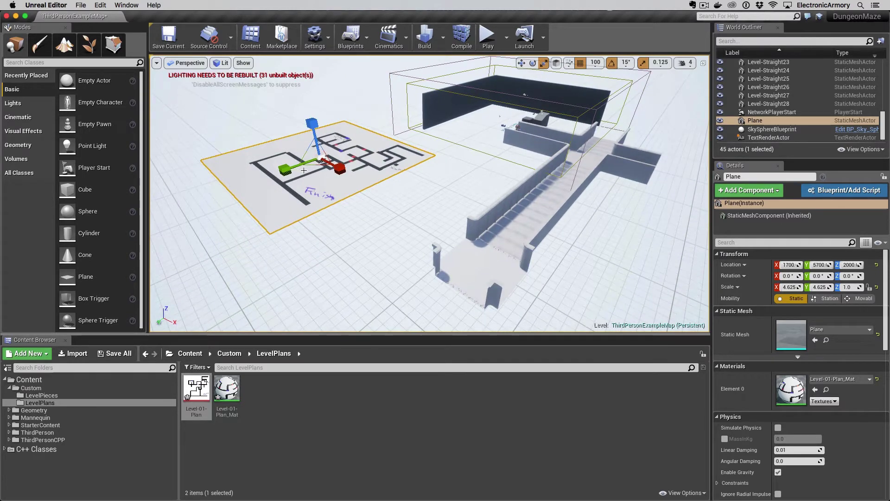
key(w)
drag(315, 131, 314, 242)
right_drag(339, 265, 341, 256)
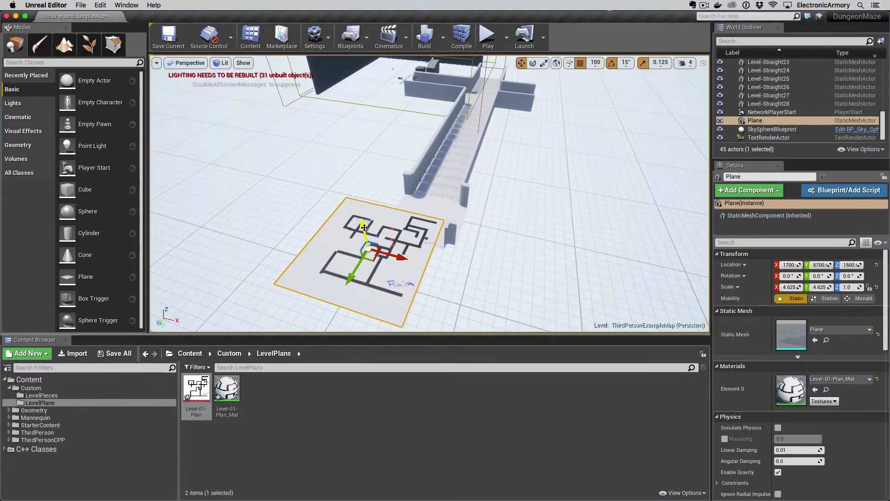
drag(365, 228, 369, 336)
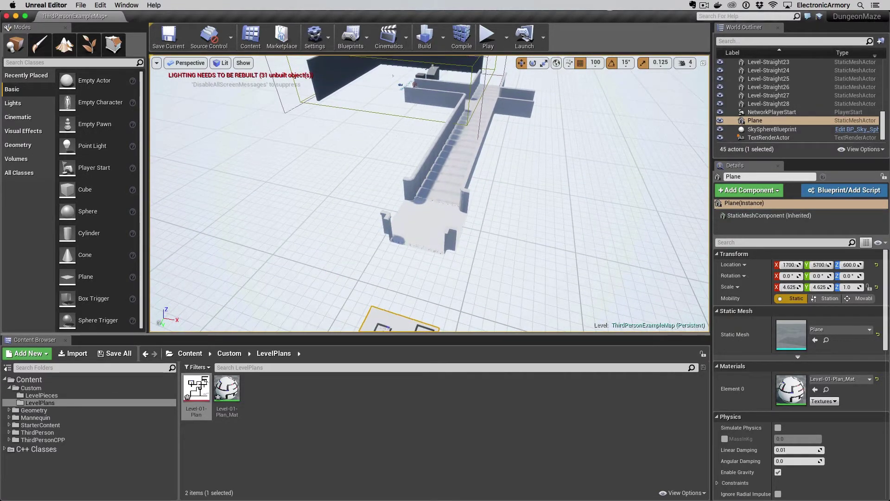
Lower the plan plane to a Z location of 0.
right_drag(338, 158, 338, 148)
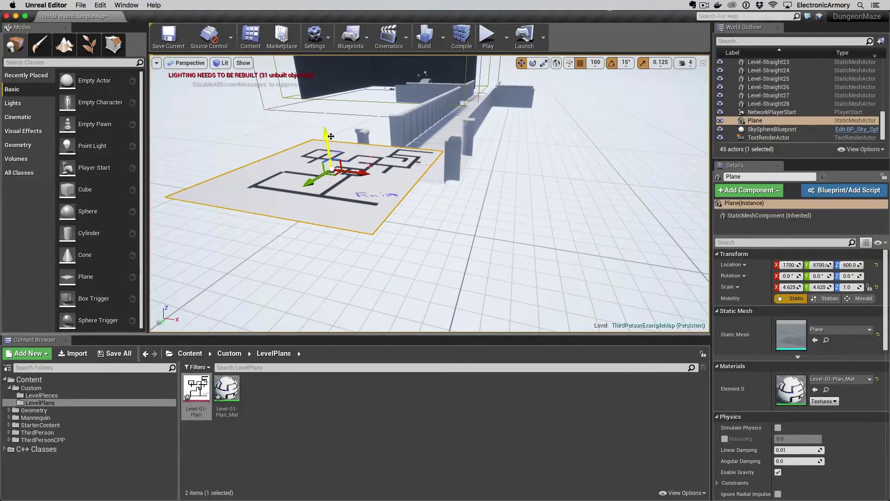
drag(331, 136, 335, 258)
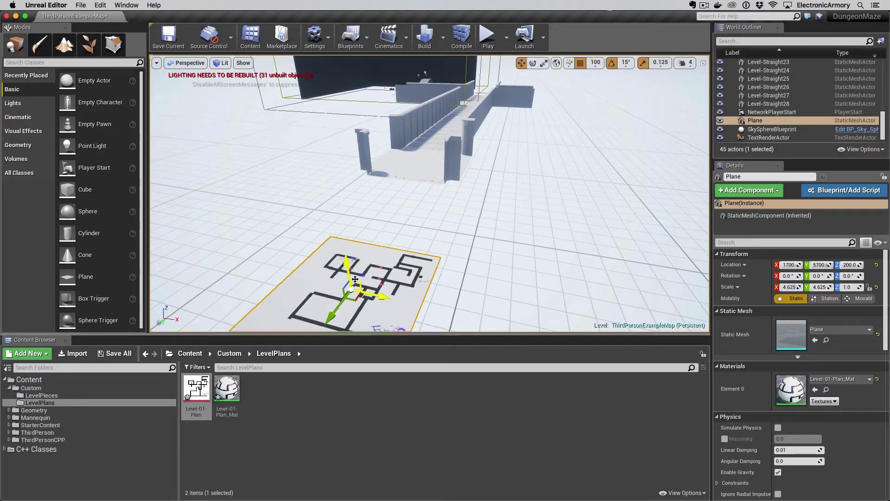
right_drag(356, 279, 351, 256)
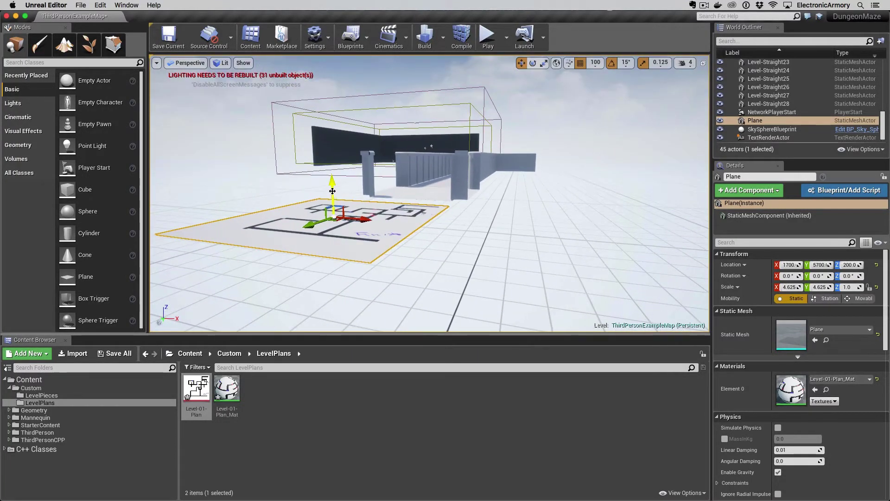
drag(332, 191, 336, 255)
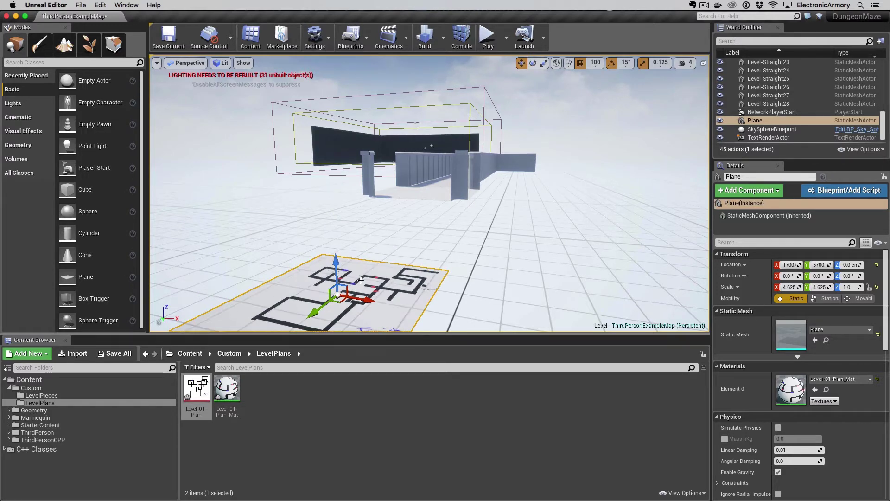
Enlarge the plan plane evenly in X and Y to a scale of about 28.87.
right_drag(361, 280, 360, 311)
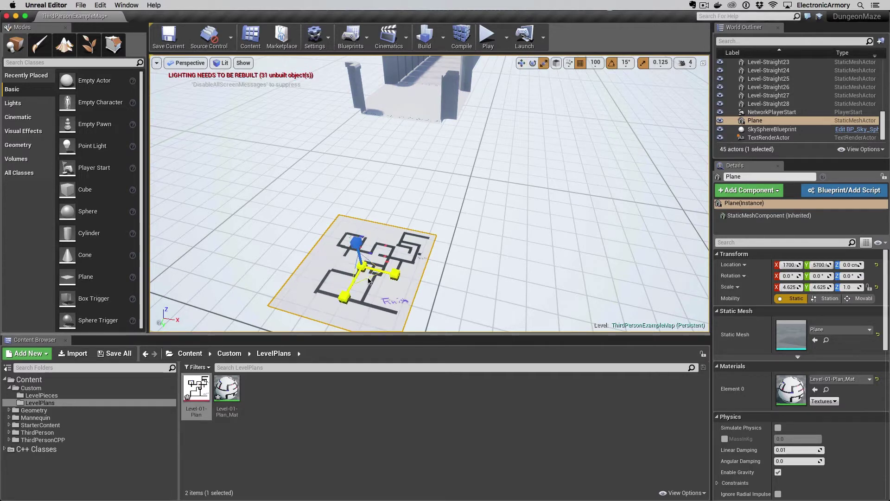
drag(373, 278, 396, 329)
drag(440, 297, 468, 307)
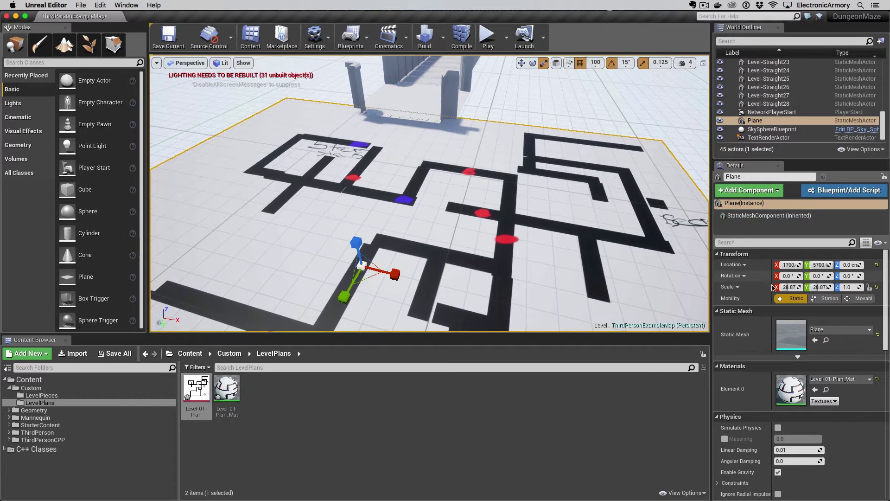
Set the plan plane's X and Y scale to 100.
click(790, 287)
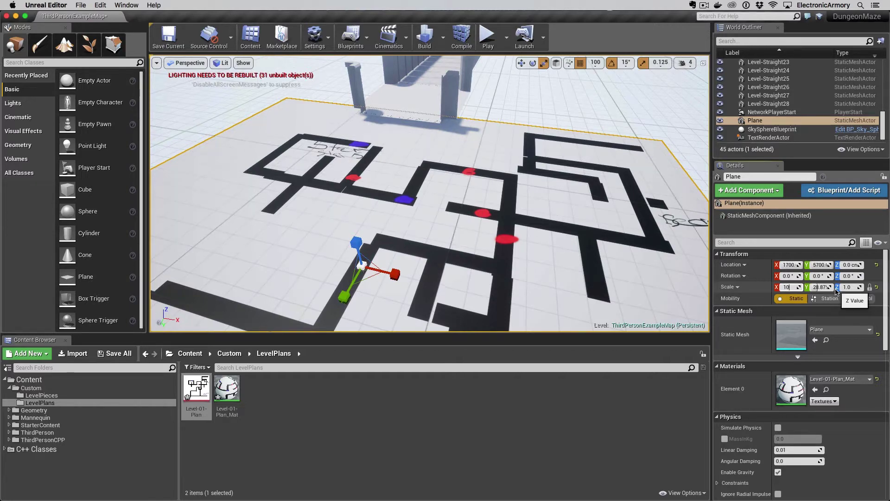
click(822, 289)
text(100)
key(Return)
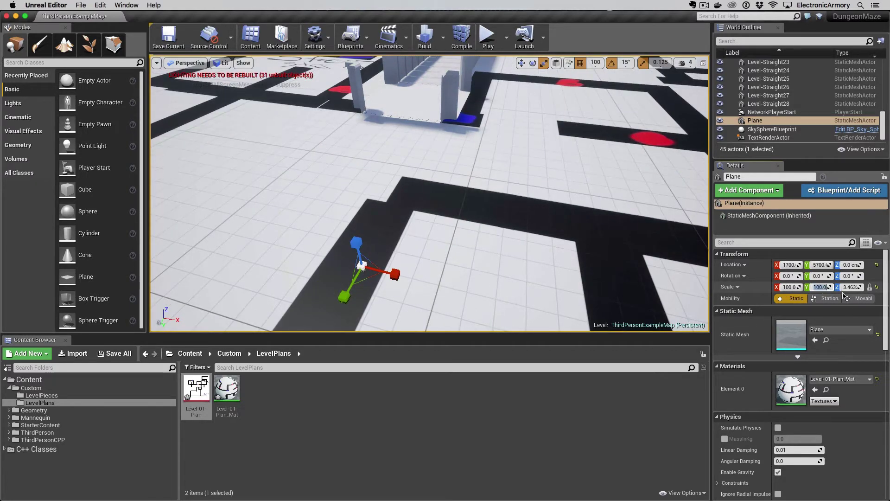
scroll(555, 288, down, 2)
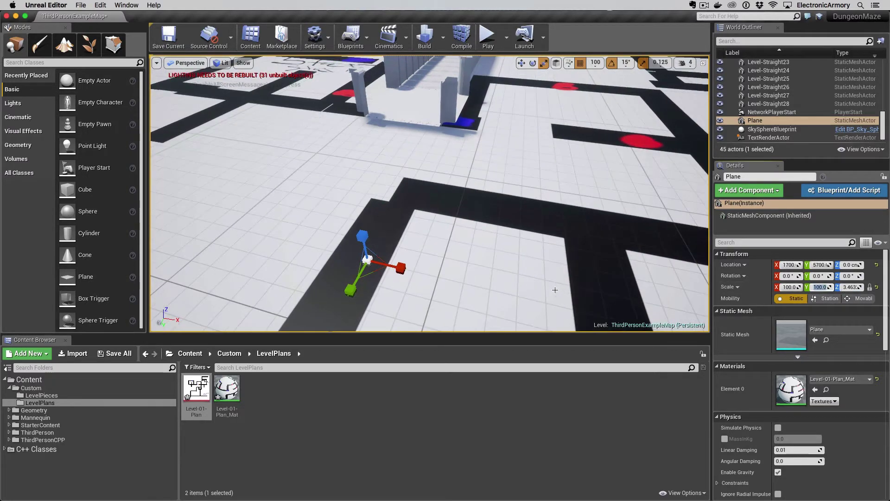
Unlock the plane's proportional scaling and set its Z scale to 1.
click(870, 287)
click(850, 287)
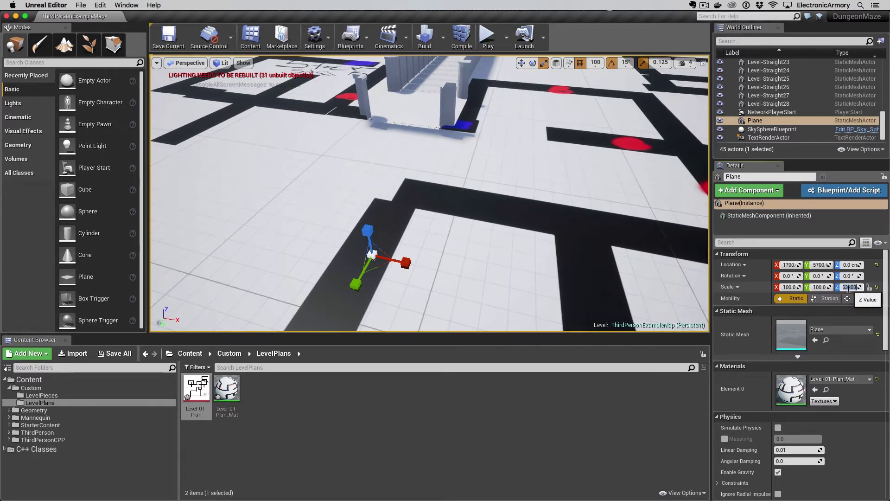
text(1)
key(Return)
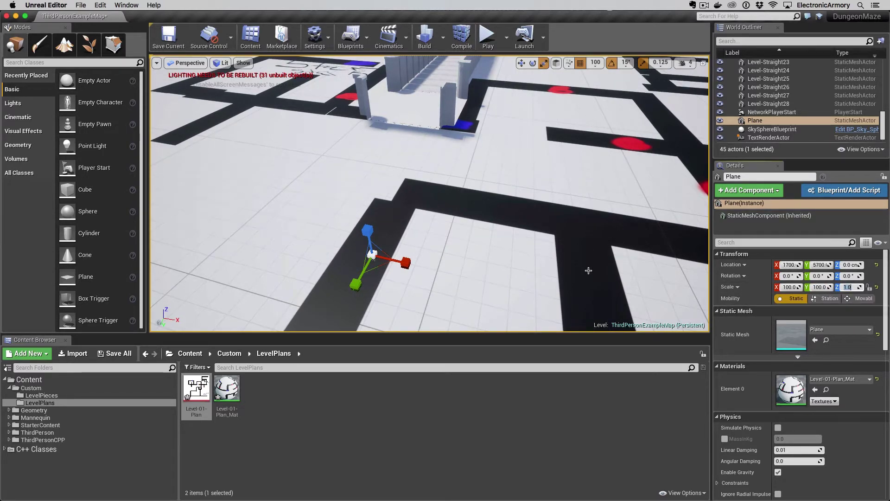
Set the plan plane's X and Y scale to 300 so its corridors suit the level pieces.
scroll(538, 264, down, 6)
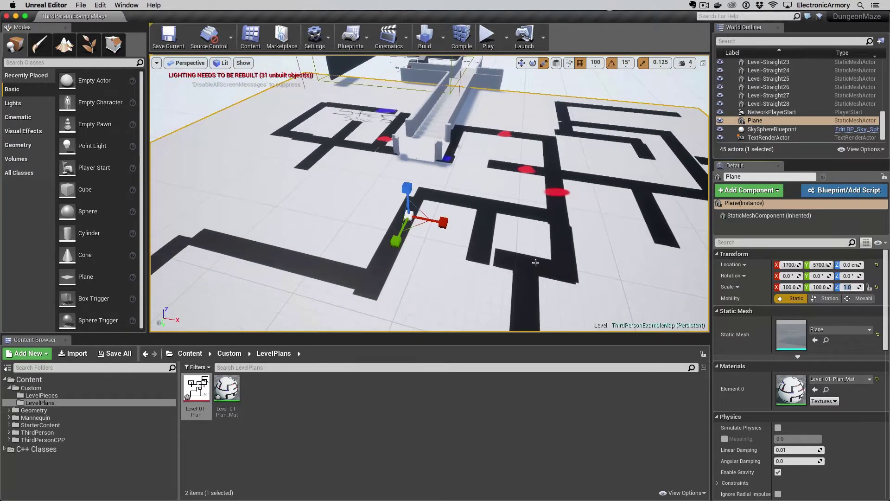
scroll(536, 262, down, 6)
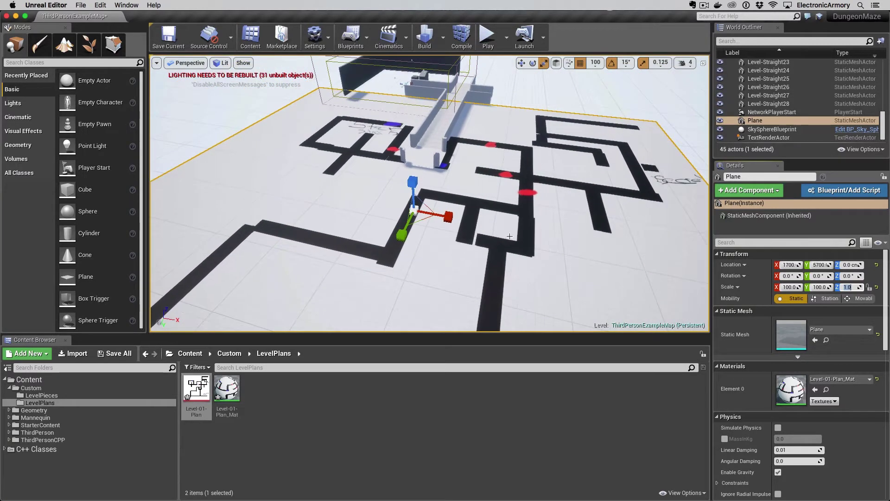
right_drag(510, 236, 461, 217)
key(d)
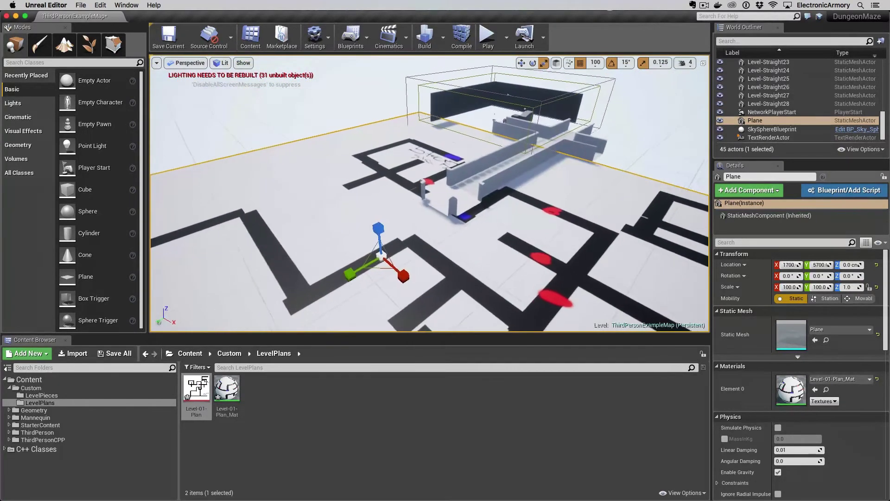
drag(471, 214, 414, 219)
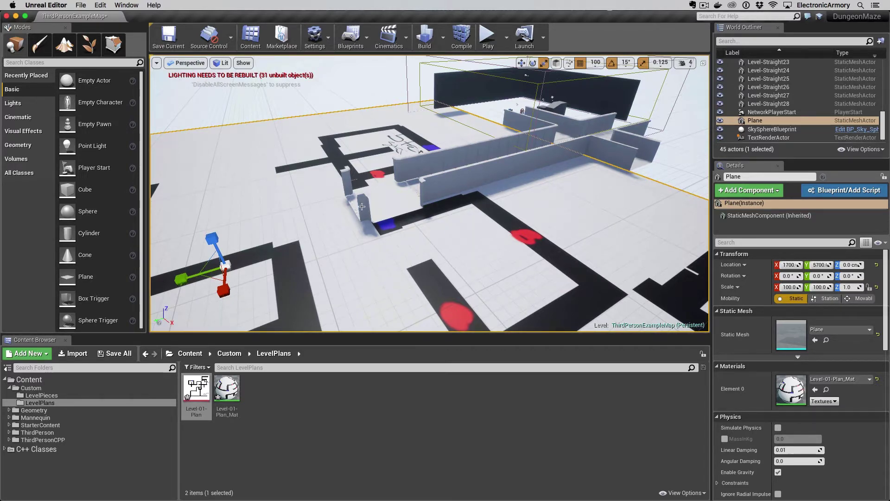
right_drag(362, 206, 421, 207)
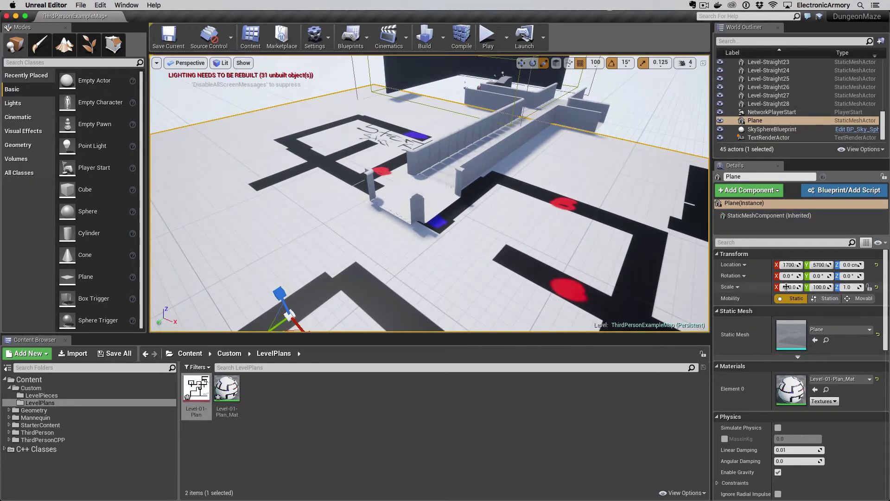
text(300)
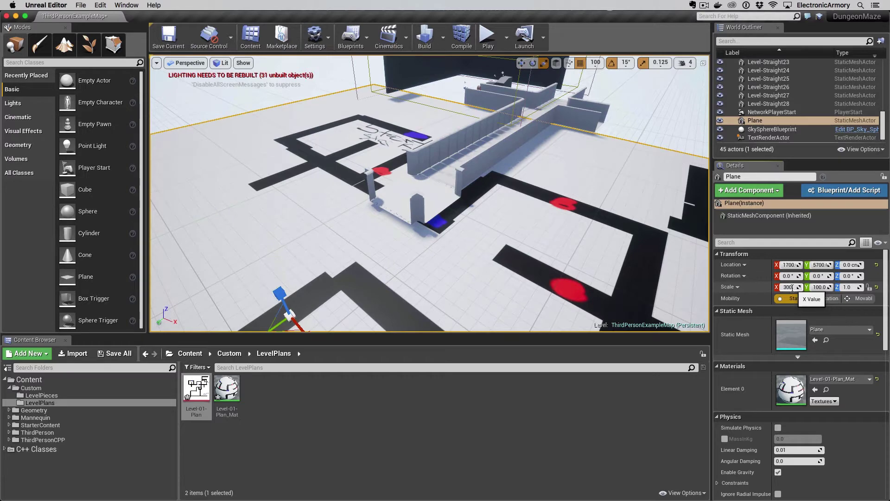
click(818, 287)
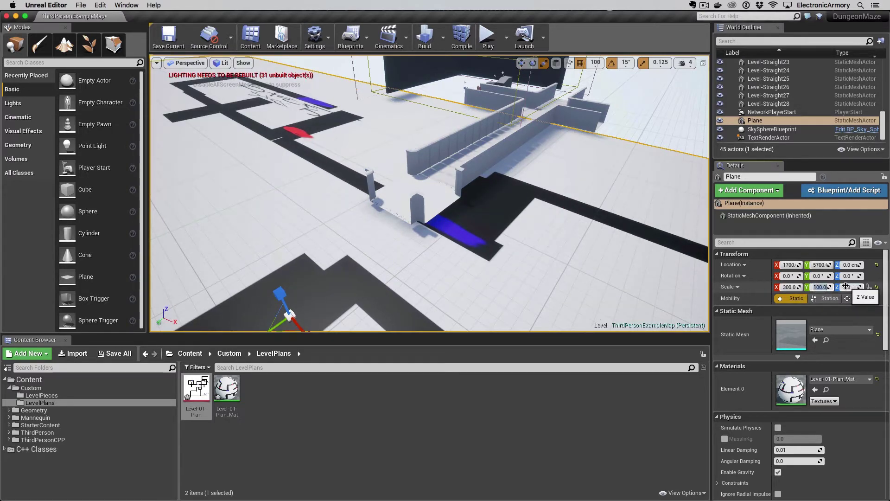
key(Return)
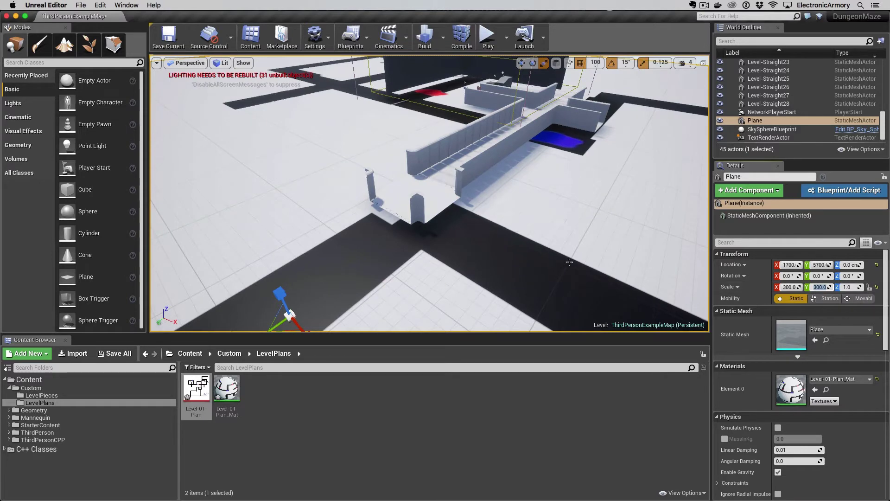
Shift the plan plane along Y to 5500 to line its corridor up with the four-way piece at the corridor's end.
right_drag(430, 193, 295, 204)
right_drag(420, 239, 469, 240)
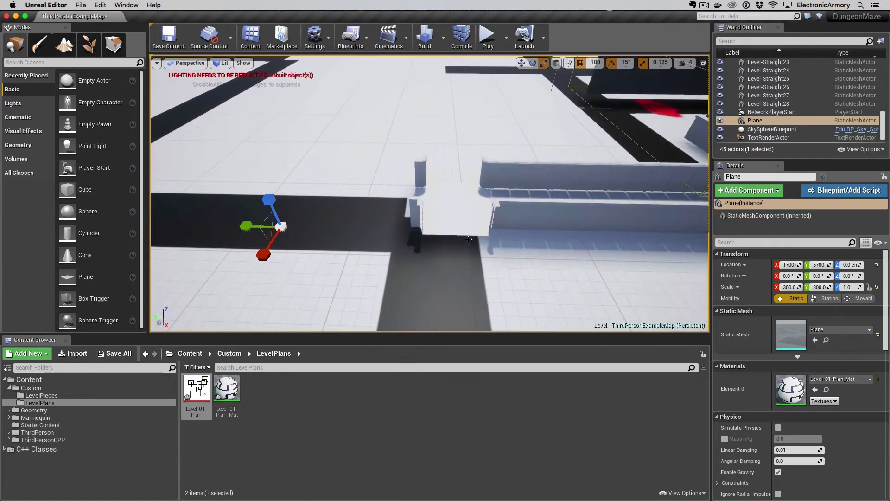
key(w)
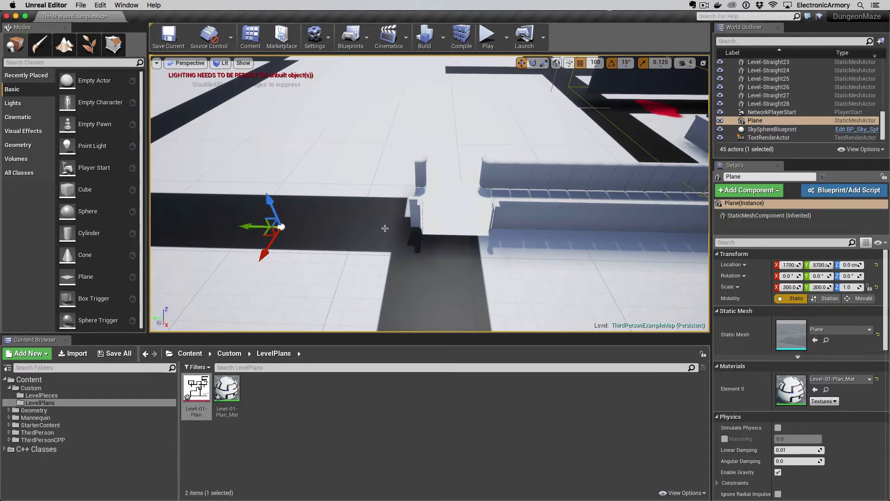
drag(254, 226, 269, 227)
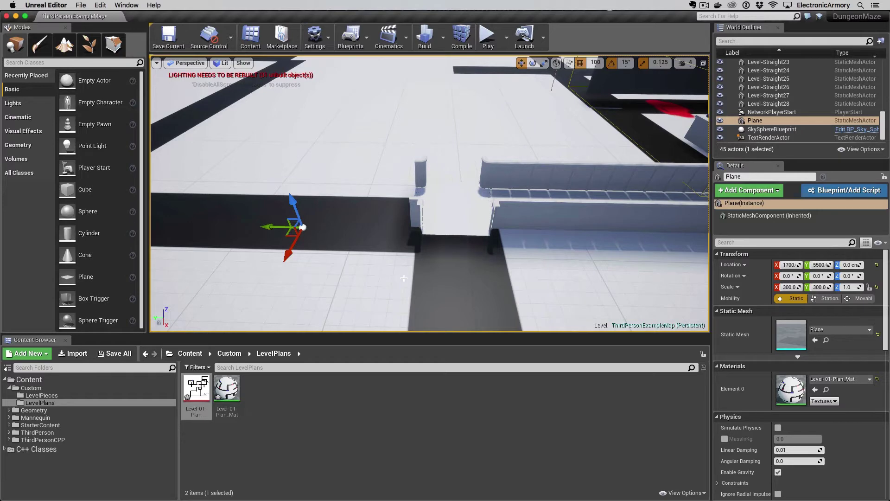
Examine how the existing corridor and both four-way pieces sit on the enlarged plan.
scroll(419, 276, down, 6)
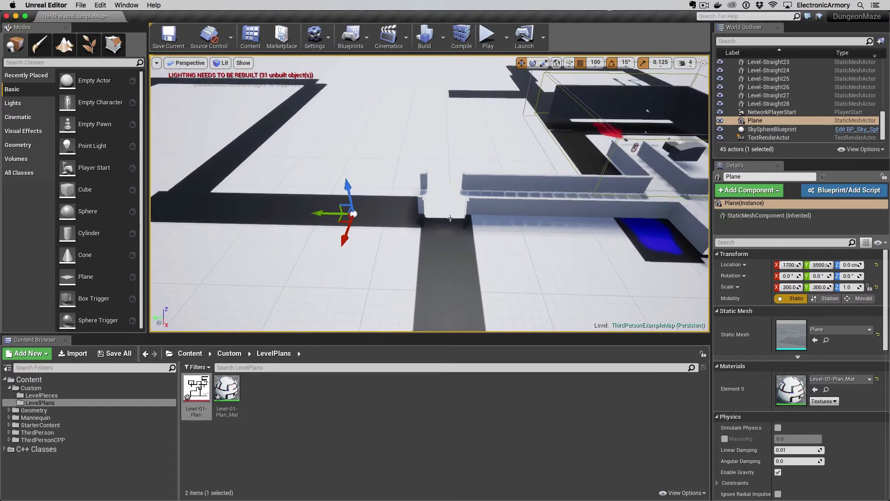
scroll(426, 246, down, 4)
right_drag(423, 250, 524, 237)
key(a)
right_drag(345, 212, 344, 213)
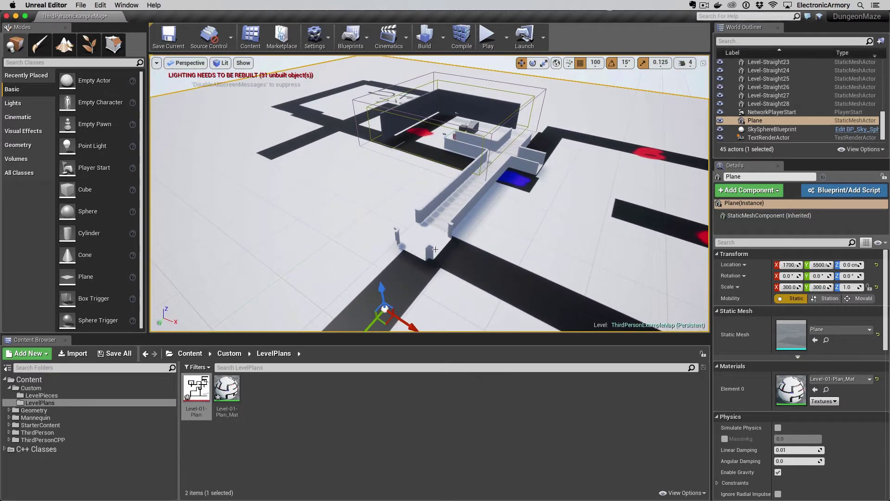
scroll(438, 252, down, 6)
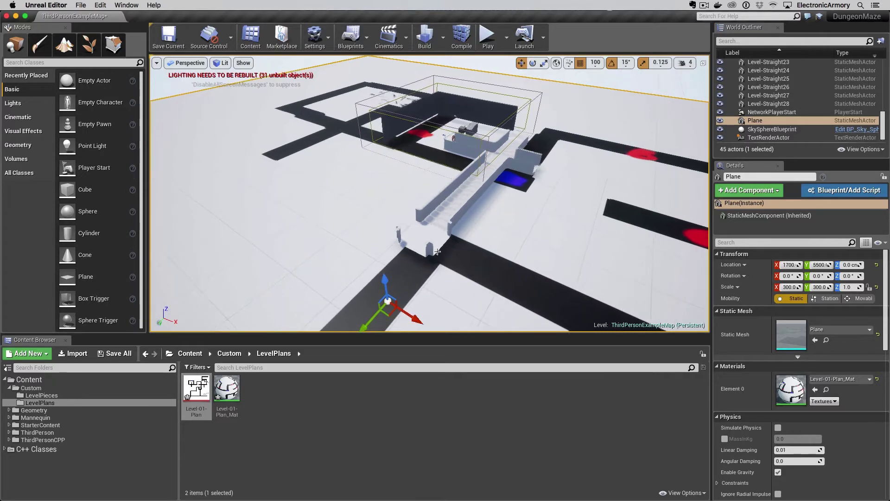
scroll(437, 252, down, 3)
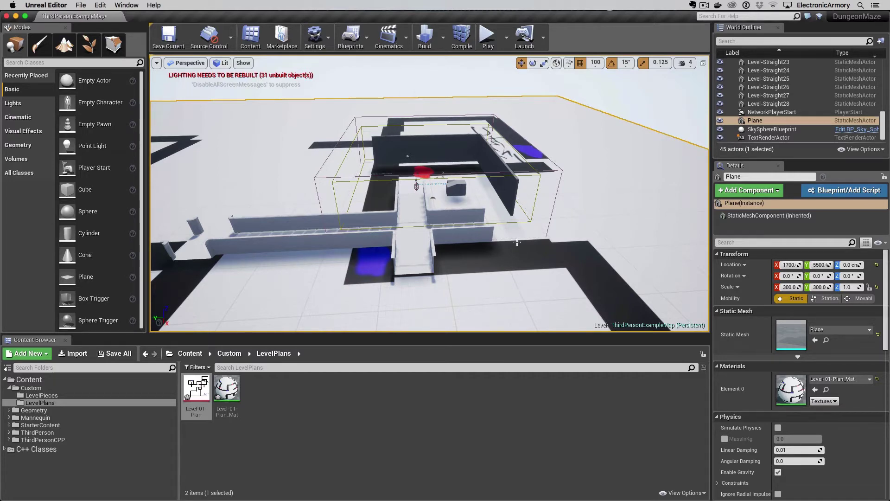
key(super+z)
key(super+z)
key(super+z)
key(super+z)
key(super+z)
key(super+z)
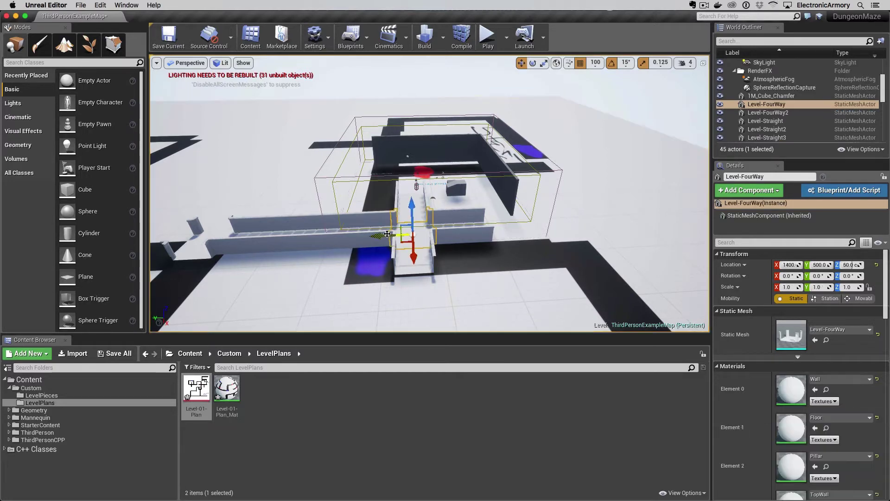
Move the straight pieces of the long corridor to the opposite side of the four-way piece near the start room.
click(344, 242)
shift+click(320, 244)
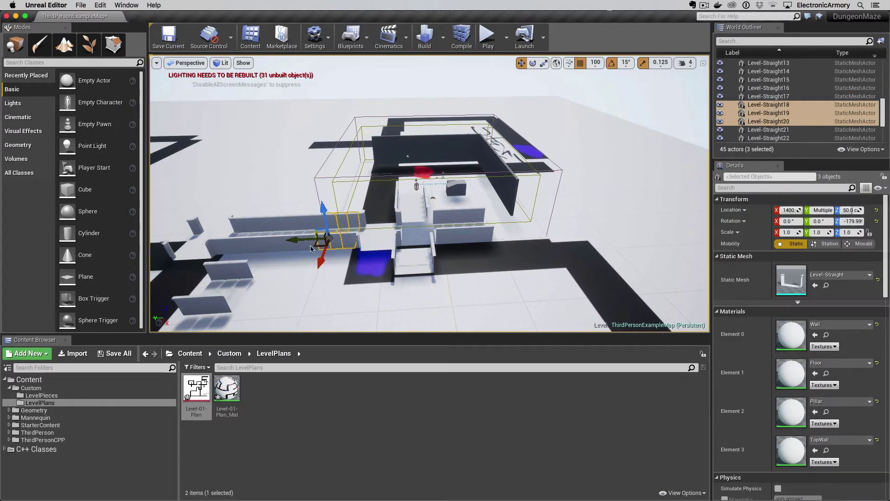
shift+click(274, 244)
shift+click(231, 245)
drag(223, 245, 433, 264)
Reposition the short side-branch pieces around the four-way piece near the start room to follow the plan.
click(416, 269)
drag(418, 273, 297, 259)
shift+click(416, 257)
click(453, 278)
shift+click(431, 195)
scroll(428, 162, up, 4)
drag(428, 163, 250, 218)
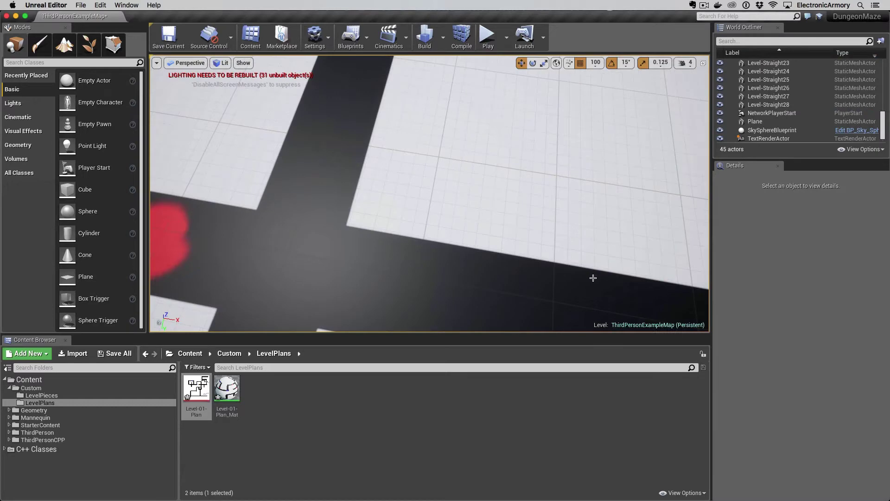
right_drag(530, 230, 445, 242)
click(438, 236)
click(498, 261)
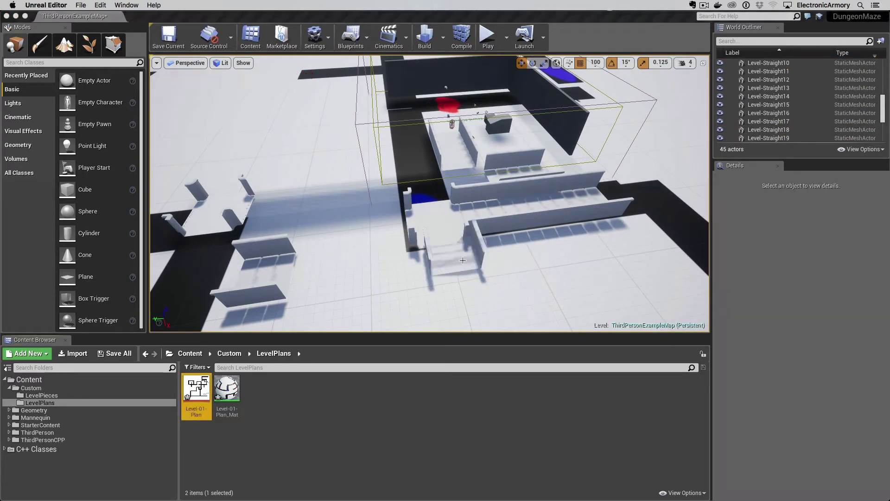
Move the short branch's straight pieces into the corridor line and duplicate them to extend the corridor over the plan.
click(463, 260)
shift+click(460, 250)
shift+click(462, 269)
drag(429, 271, 423, 173)
alt+drag(423, 173, 422, 160)
right_drag(422, 160, 324, 171)
Copy the four-way piece to the corridor's far end at X 2100, Y -2300 and fill the gap with duplicated straight pieces.
click(427, 93)
alt+drag(429, 74, 437, 304)
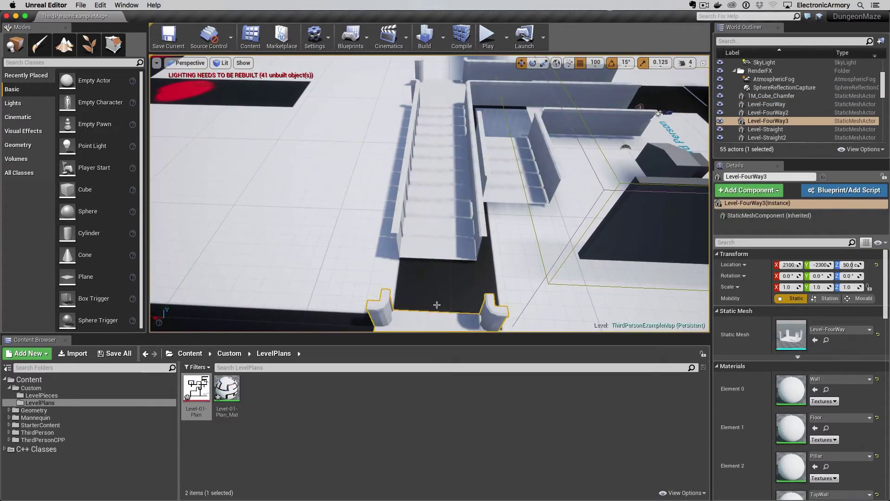
click(436, 244)
mouse_move(436, 224)
alt+mouse_down()
mouse_move(437, 262)
mouse_move(436, 241)
alt+mouse_up()
Rotate five straight pieces to suit the plan's perpendicular leg and duplicate them along it.
right_drag(436, 241, 404, 273)
click(404, 273)
click(381, 283)
shift+click(408, 306)
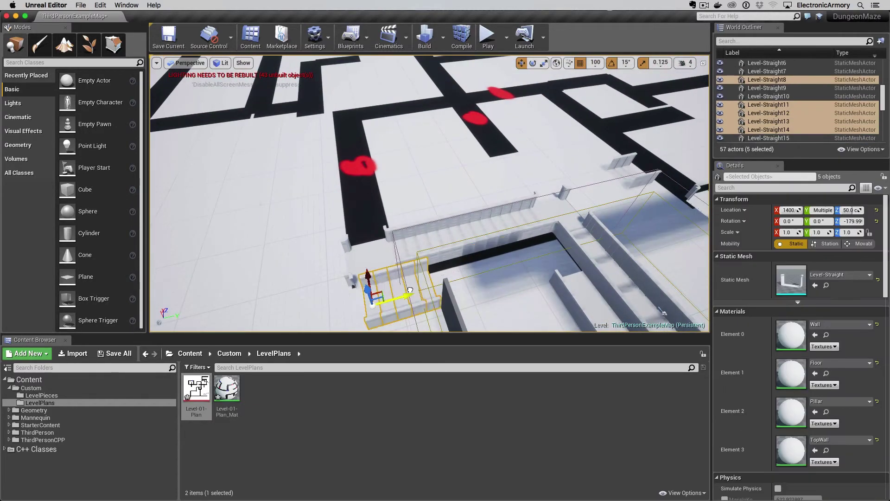
key(e)
drag(369, 273, 576, 218)
key(w)
alt+drag(424, 259, 254, 222)
Copy the four-way piece to the far end of the new perpendicular corridor.
click(485, 267)
alt+drag(454, 263, 204, 209)
alt+drag(204, 209, 464, 214)
Duplicate straight pieces along the plan's next leg in Y and copy the four-way piece to its end at X 6900, Y 1100.
click(521, 75)
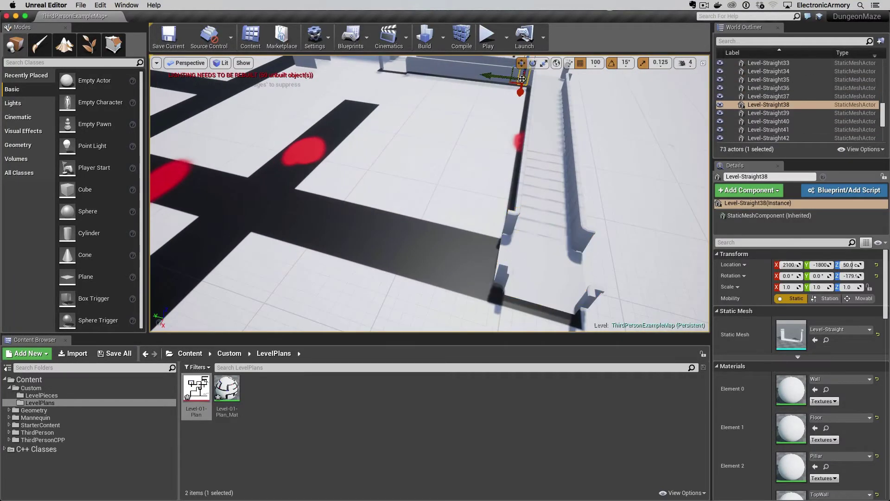
shift+click(494, 72)
shift+click(463, 69)
alt+drag(452, 84, 391, 264)
click(330, 218)
alt+drag(320, 214, 297, 202)
click(543, 273)
alt+drag(524, 267, 232, 197)
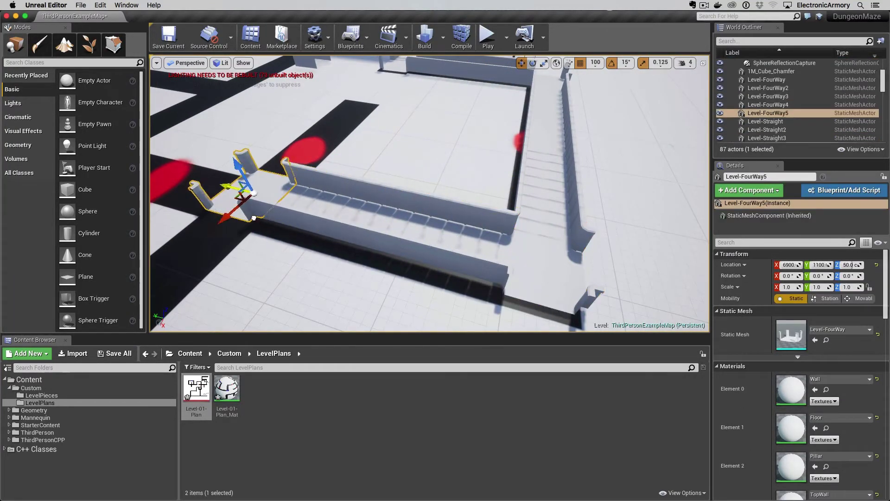
Duplicate straight pieces from the X-direction corridor to build the branches on both sides of the newest four-way piece.
click(533, 227)
shift+click(535, 211)
shift+click(534, 195)
alt+drag(523, 191, 306, 154)
alt+drag(306, 153, 360, 88)
alt+drag(359, 88, 325, 88)
alt+drag(441, 98, 297, 179)
alt+drag(296, 179, 325, 176)
Duplicate a set of Y-direction straight pieces along the plan's line at X 6900, beyond the crossing.
right_drag(429, 193, 478, 194)
click(646, 223)
shift+click(579, 225)
alt+drag(554, 234, 390, 237)
alt+drag(389, 237, 227, 241)
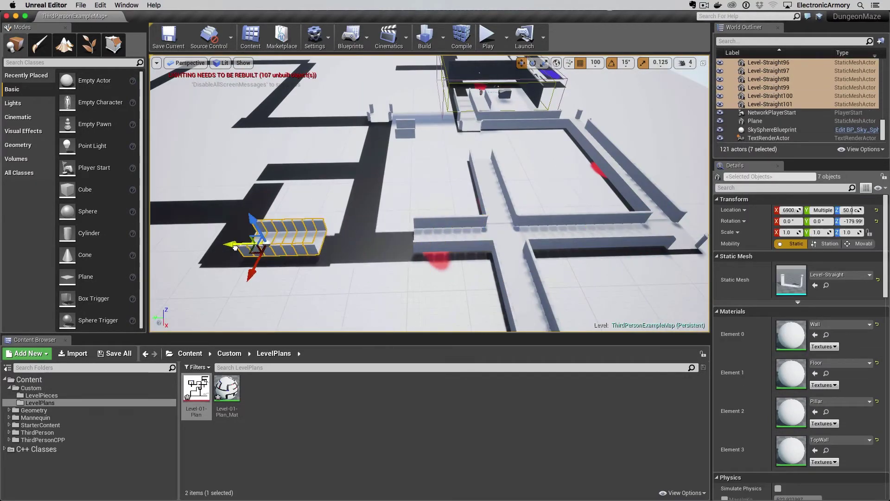
Fill the gap left in the X 6900 corridor with further straight pieces, including one at Y 3400.
click(505, 232)
alt+drag(469, 239, 306, 244)
click(315, 251)
alt+drag(306, 244, 357, 244)
right_drag(353, 242, 325, 248)
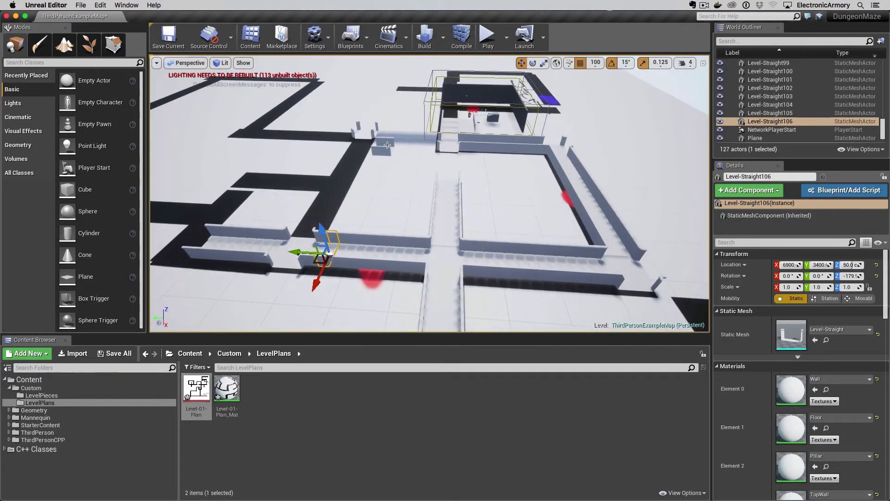
Rotate the spare straight pieces beside the far four-way piece and line them up with its open side.
click(371, 142)
shift+click(385, 142)
key(e)
drag(364, 162, 403, 158)
key(w)
drag(349, 149, 331, 149)
key(f)
right_drag(390, 206, 325, 206)
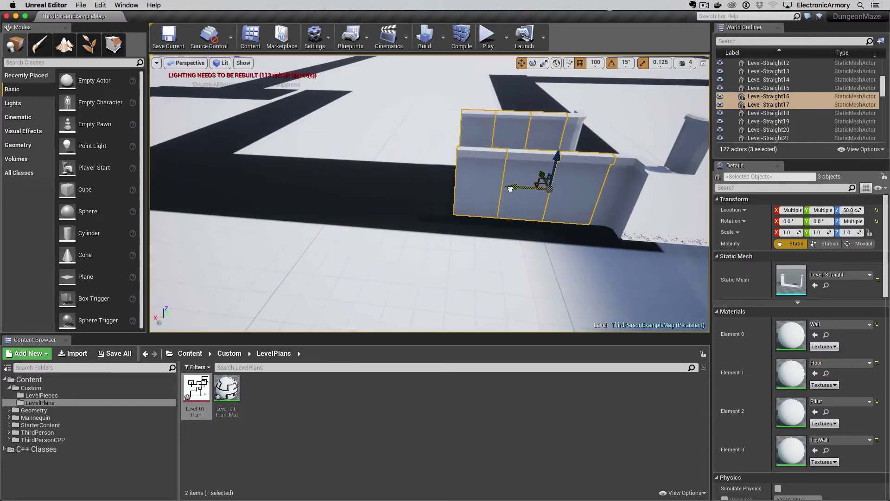
Duplicate the three-piece set repeatedly along the plan's leg and add one more copied piece at the end of the row.
alt+drag(510, 188, 413, 183)
alt+drag(413, 184, 316, 178)
alt+drag(315, 177, 218, 171)
right_drag(219, 171, 260, 176)
click(626, 222)
alt+drag(596, 229, 416, 215)
right_drag(416, 216, 418, 260)
Copy six straight pieces of the X-direction corridor across to the plan's parallel leg at about Y 4100, reaching X 6200.
click(457, 242)
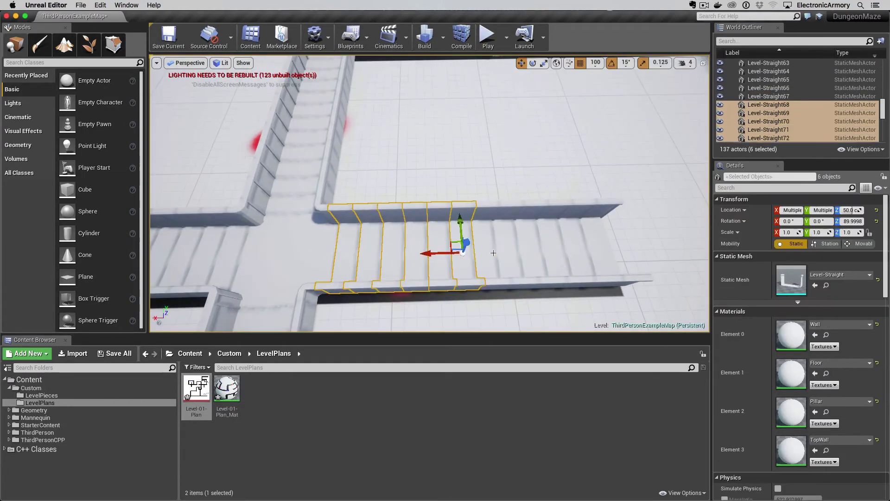
alt+drag(610, 222, 533, 195)
key(Delete)
click(341, 200)
shift+click(364, 201)
shift+click(385, 202)
shift+click(409, 209)
shift+click(426, 210)
shift+click(472, 202)
drag(472, 175, 466, 104)
click(348, 99)
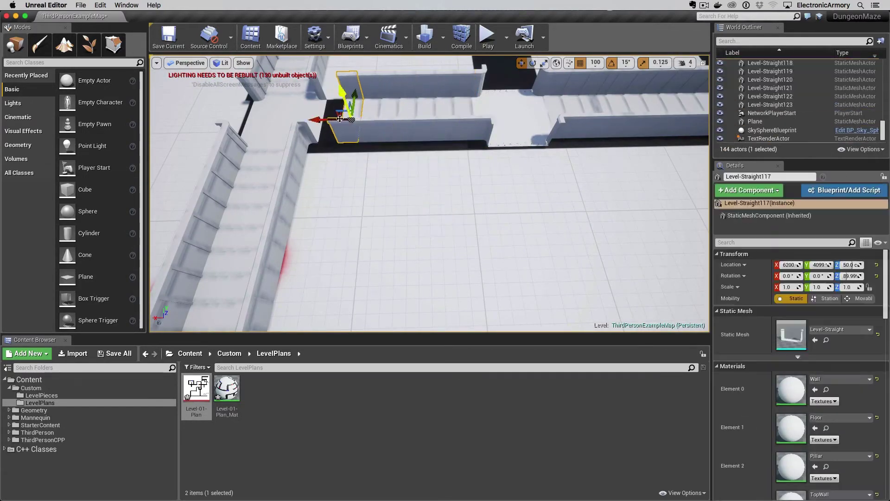
Duplicate an eight-piece run of straight pieces in Y along the plan's line at X 4500.
right_drag(348, 153, 408, 140)
click(176, 185)
alt+drag(185, 197, 328, 199)
right_drag(264, 143, 325, 120)
right_drag(325, 186, 324, 214)
alt+drag(272, 217, 510, 217)
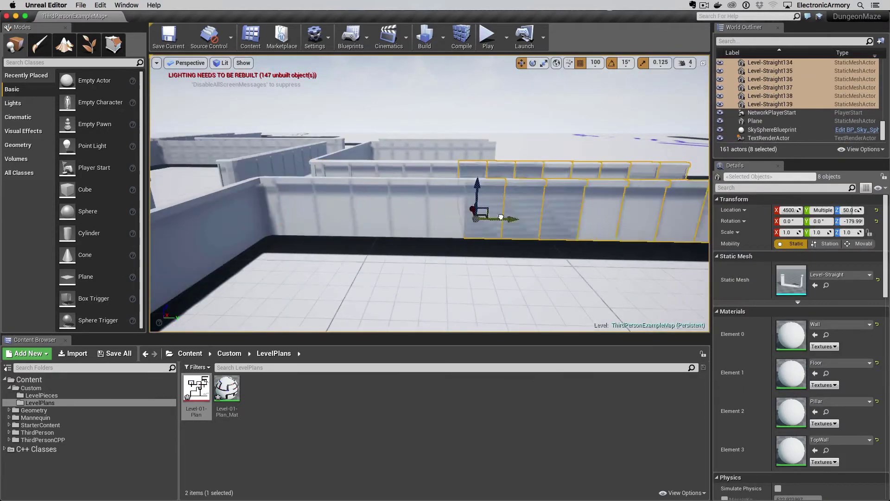
Remove surplus straight pieces and lay an eight-piece X-direction run at the end of the new Y-direction corridor.
click(556, 218)
shift+click(415, 225)
key(Delete)
right_drag(415, 225, 390, 259)
click(380, 146)
shift+click(418, 139)
shift+click(438, 142)
shift+click(454, 148)
alt+drag(465, 171, 511, 259)
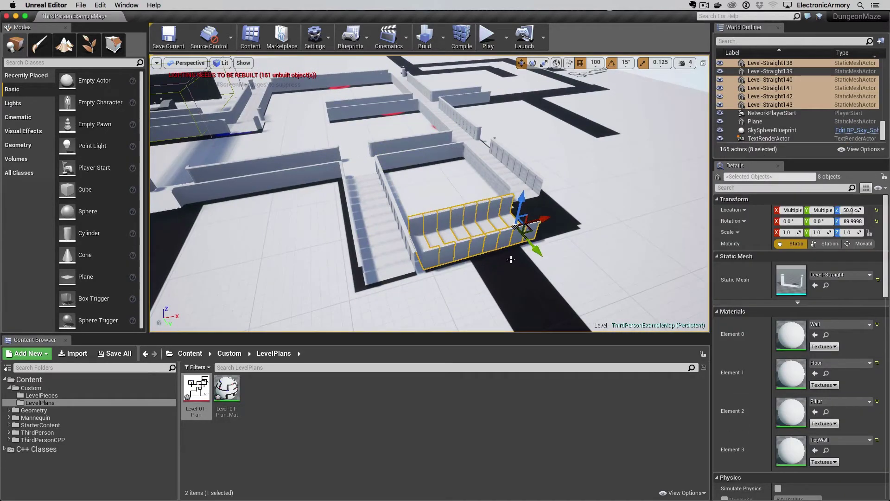
Copy the four-way piece to the loop's open corner and add a straight piece beside it at X 6900, Y 6200.
click(480, 140)
alt+drag(490, 155, 547, 232)
click(521, 230)
right_drag(529, 232, 533, 237)
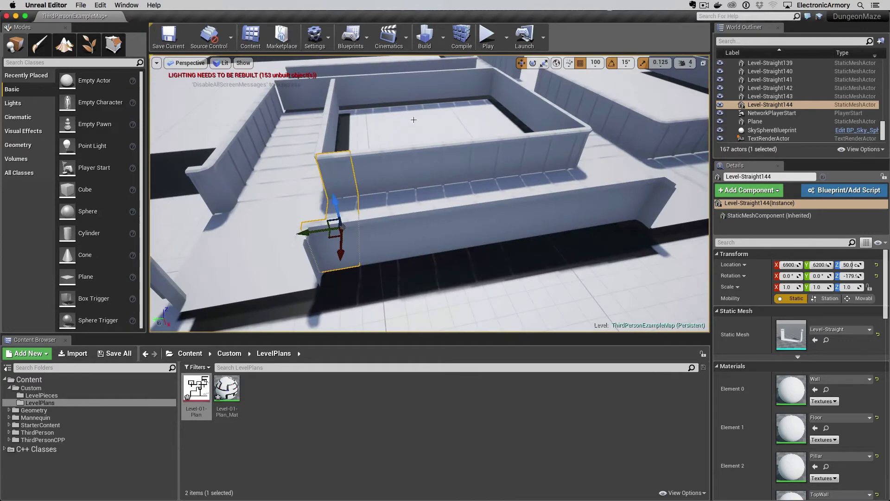
shift+click(310, 118)
shift+click(296, 146)
shift+click(287, 167)
shift+click(273, 195)
key(super+z)
Copy the corner four-way piece back along the X-direction run to where the plan's long branch meets it.
right_drag(324, 209, 418, 195)
click(482, 208)
shift+click(478, 230)
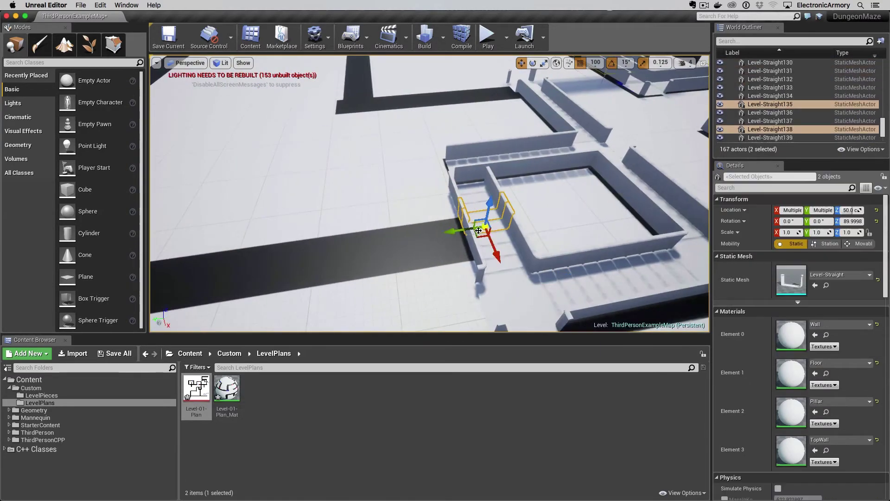
click(522, 297)
alt+drag(522, 296, 457, 218)
Rotate the four spare straight pieces to about 180° around Z and duplicate them along the plan's Y-direction branch.
click(302, 264)
shift+click(290, 278)
shift+click(283, 292)
shift+click(273, 309)
key(e)
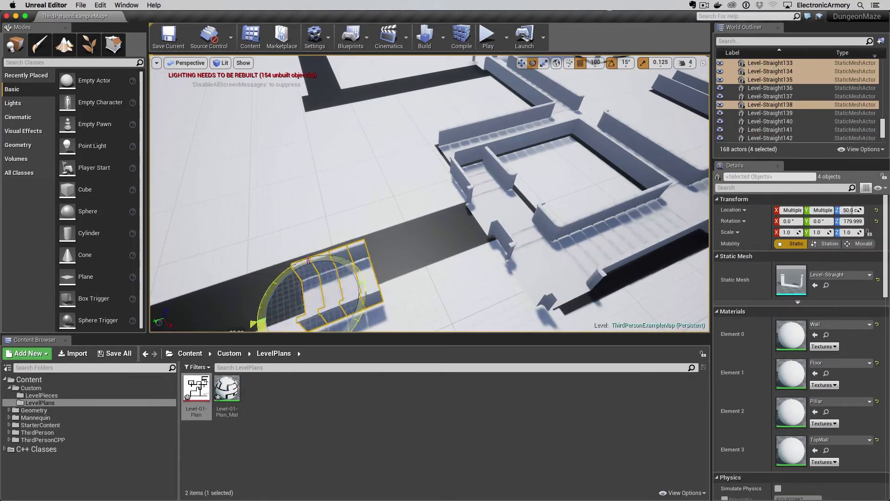
drag(269, 319, 405, 264)
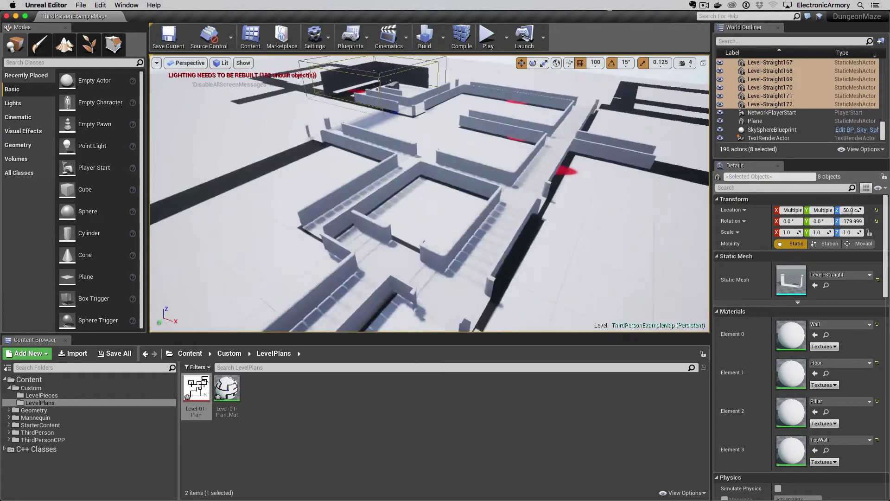
Inspect the corridors built so far and focus on the first four-way piece at X 2100, Y 1100.
right_drag(325, 194, 359, 153)
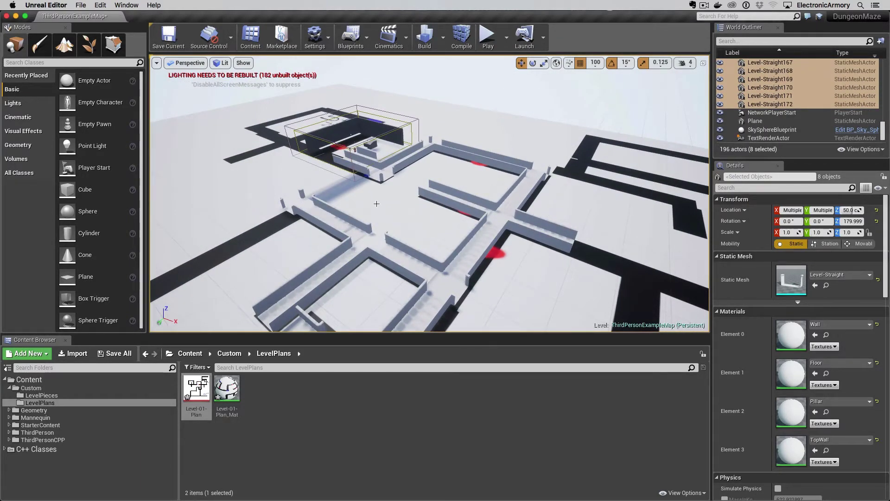
right_drag(398, 207, 560, 186)
mouse_move(375, 180)
right_down()
mouse_move(325, 232)
mouse_move(306, 232)
mouse_move(399, 173)
mouse_move(370, 180)
right_up()
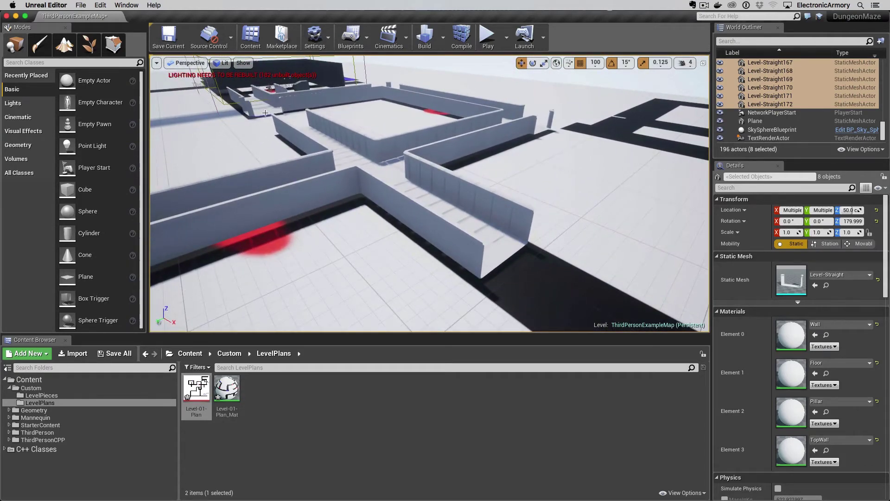
click(265, 113)
key(f)
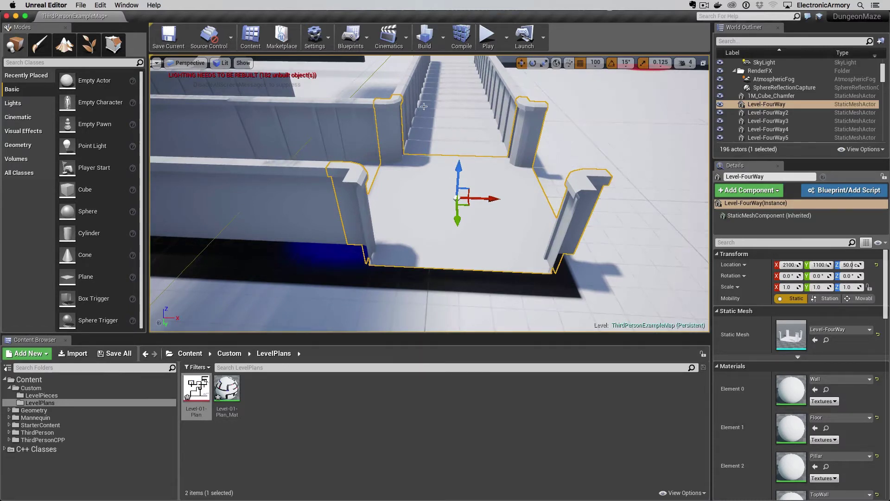
Playtest the level, walk the character around the starting area and stop the session.
click(487, 36)
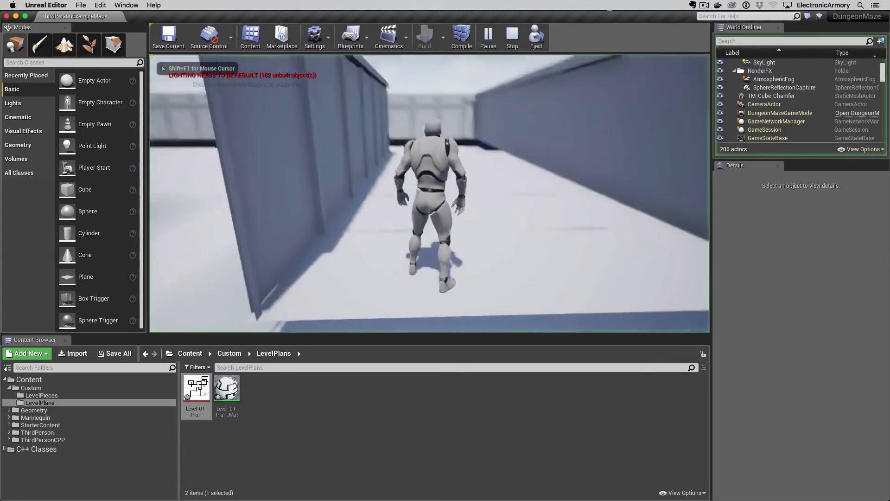
key(d)
key(w)
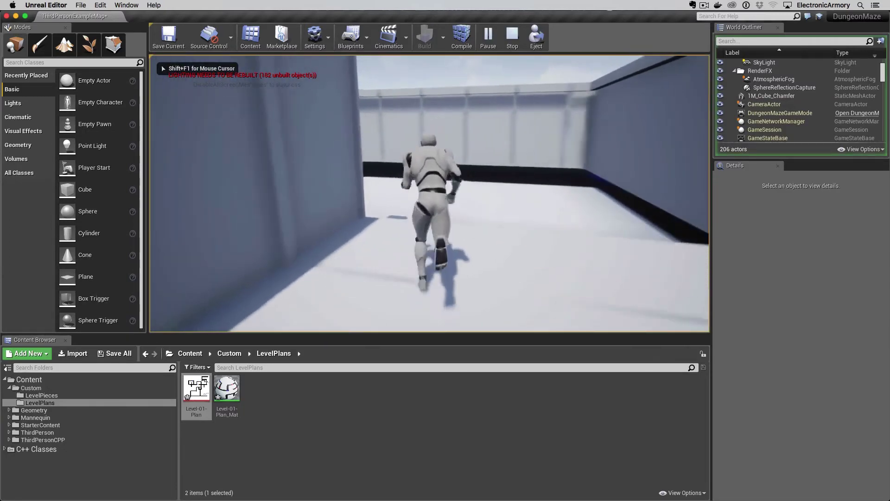
key(d)
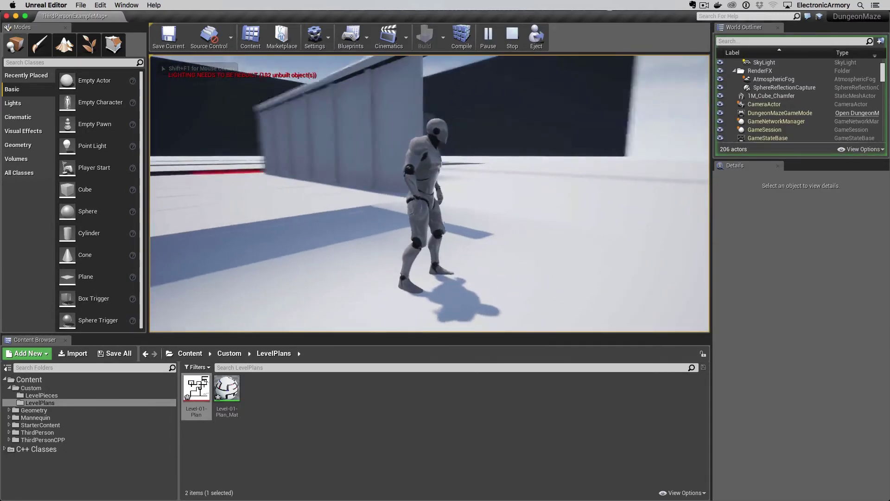
key(d)
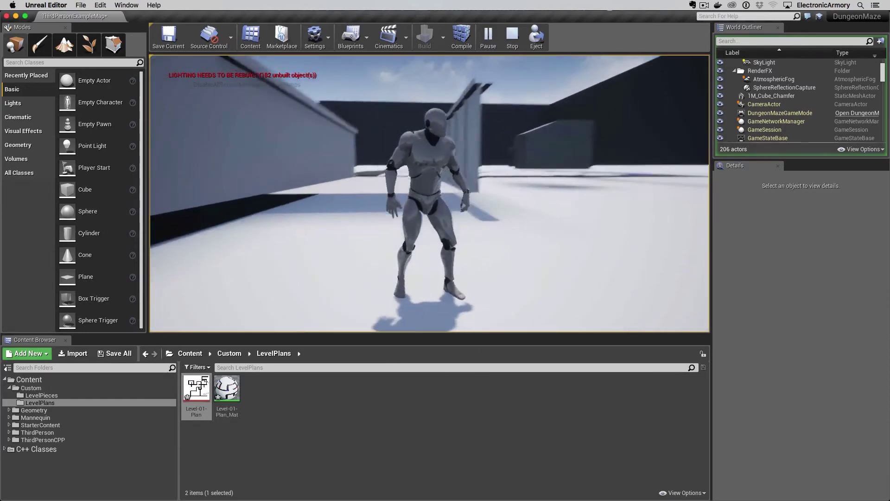
key(w)
key(d)
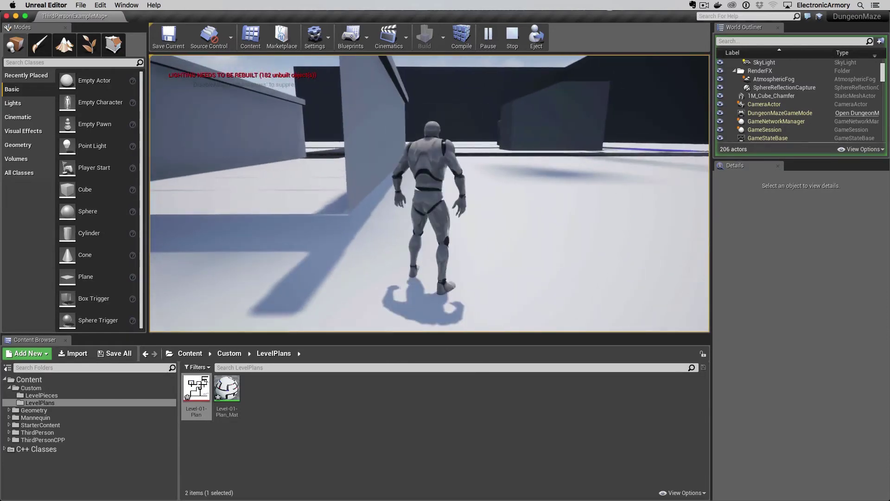
key(Escape)
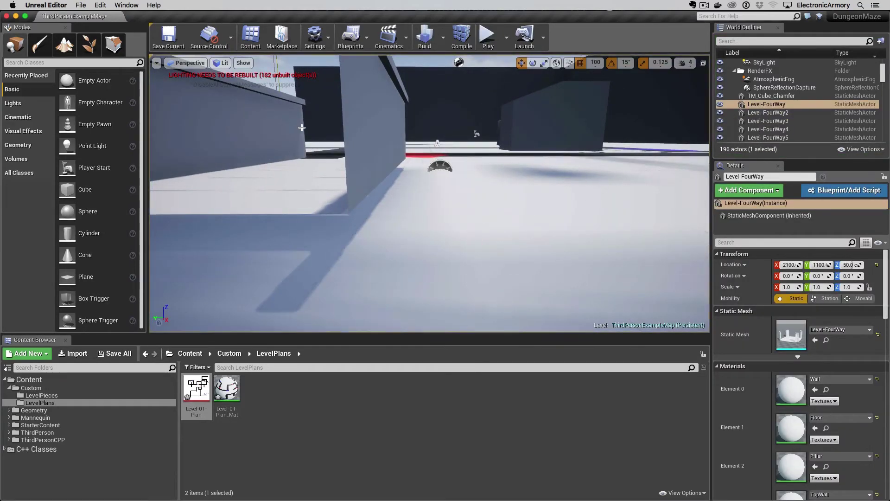
Move the third-person character into the adjacent corridor at about X -130, Y 1070.
scroll(302, 127, down, 5)
right_drag(302, 127, 190, 121)
key(w)
key(s)
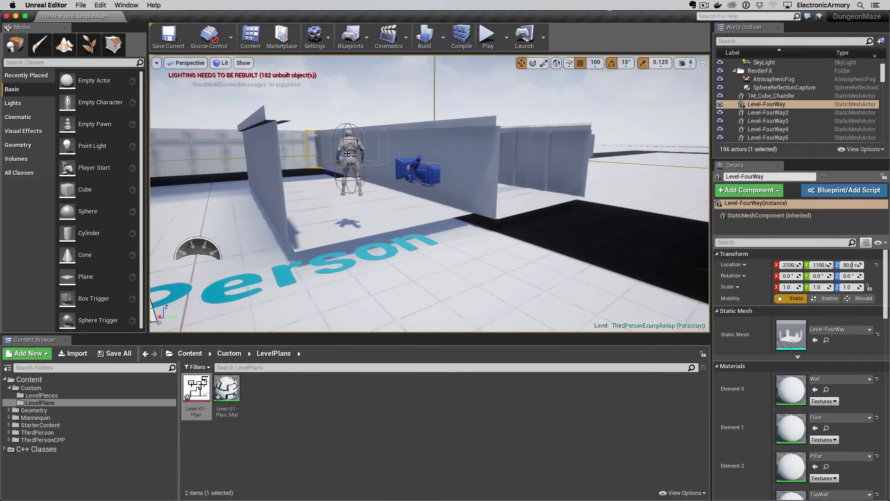
click(347, 153)
drag(368, 155, 517, 129)
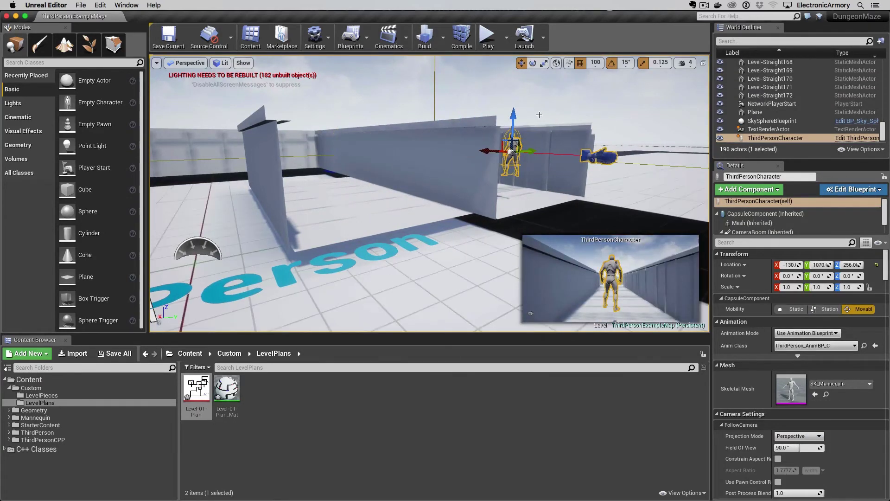
Start a playtest and run the character down the starting corridor, turn at the junction and follow the side corridor to its end.
click(488, 39)
key(w)
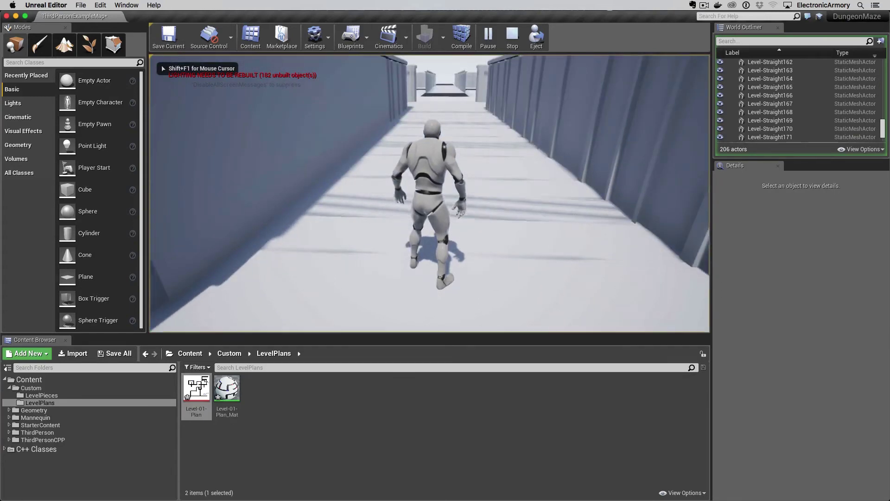
key(w)
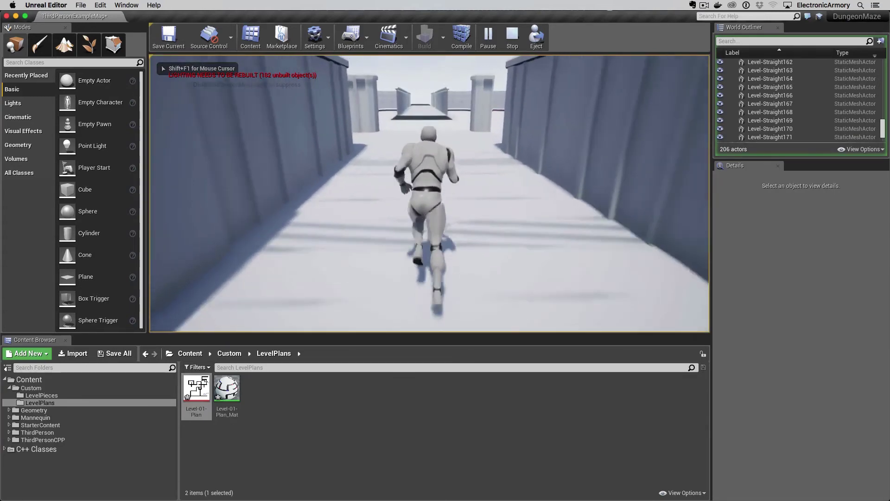
key(w)
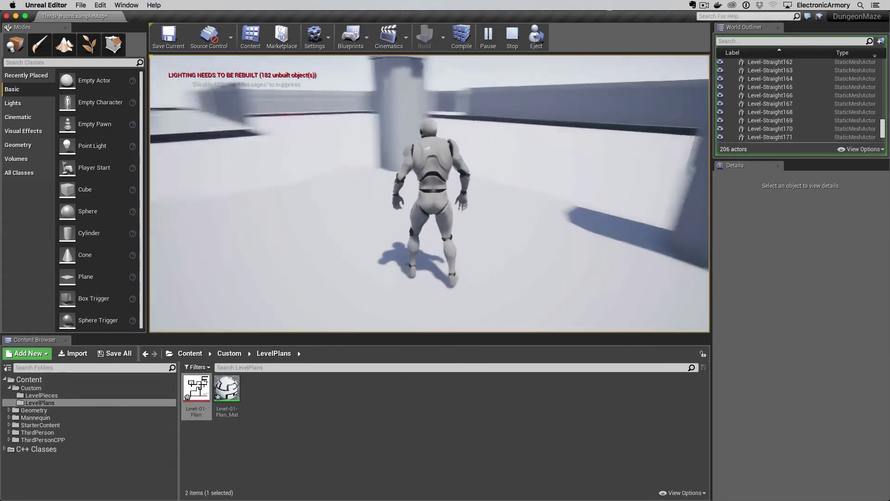
key(w)
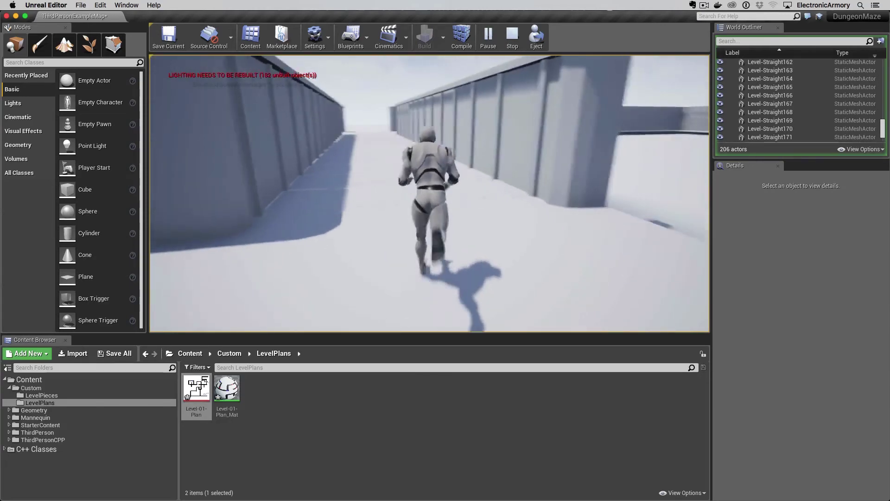
key(w)
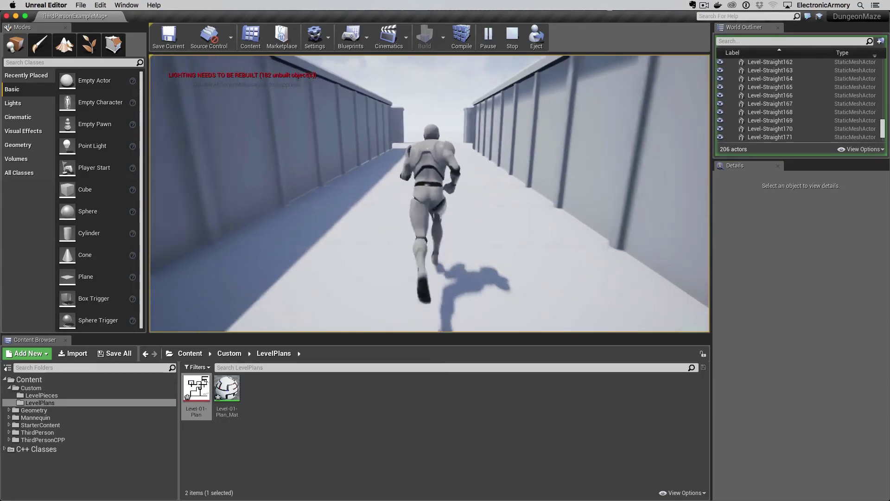
key(w)
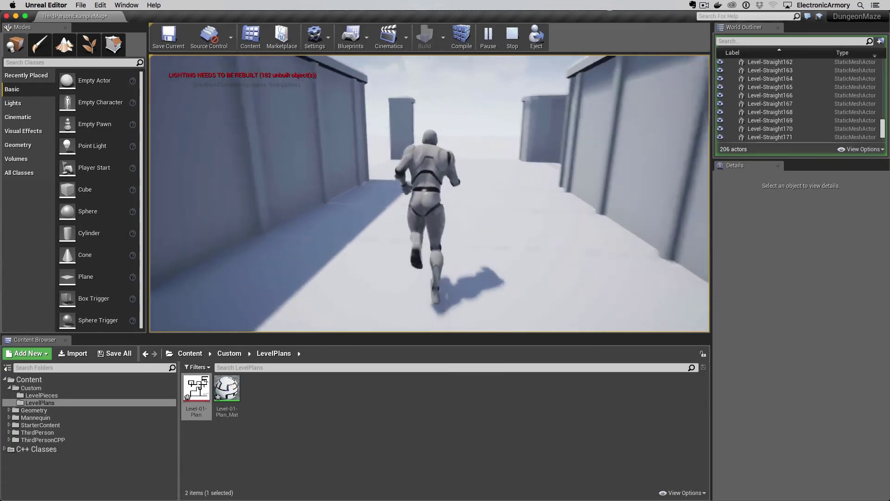
Run the character through the long corridors beyond the second junction until reaching the next four-way crossing.
key(w)
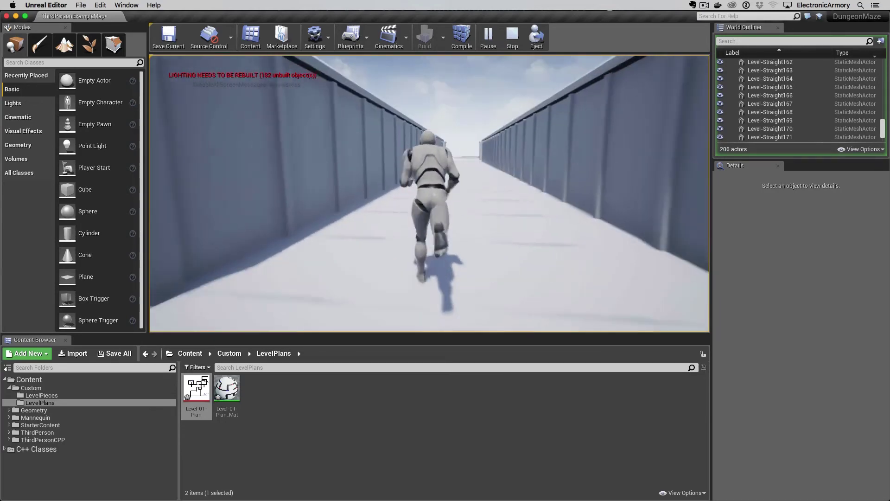
key(w)
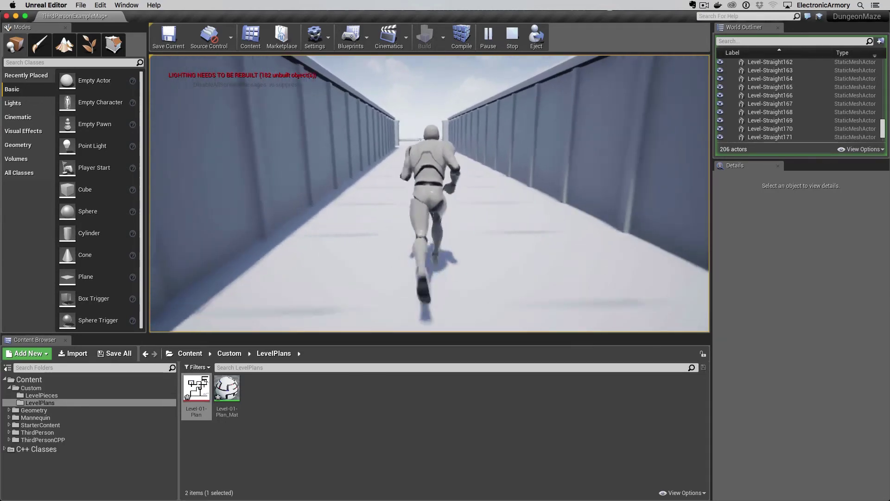
key(w)
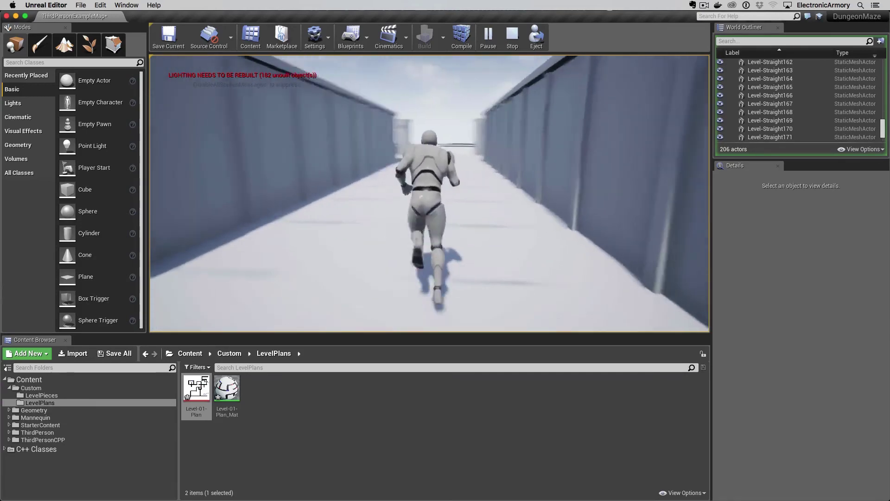
key(w)
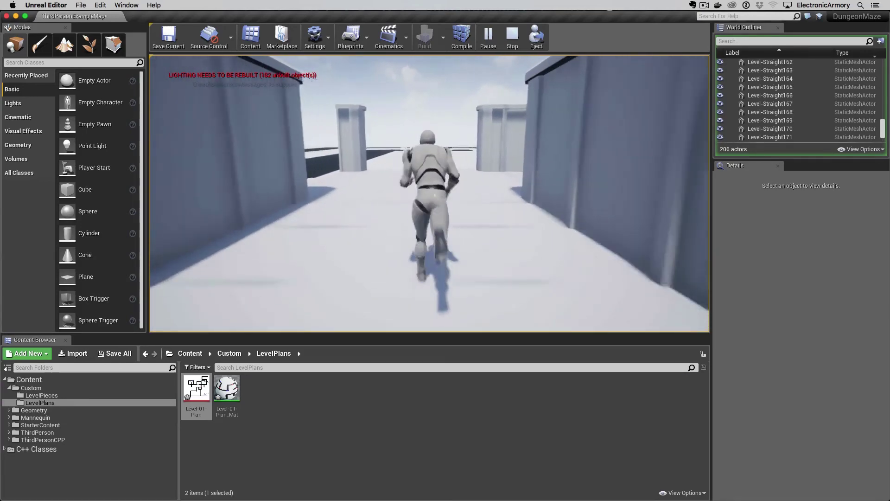
key(w)
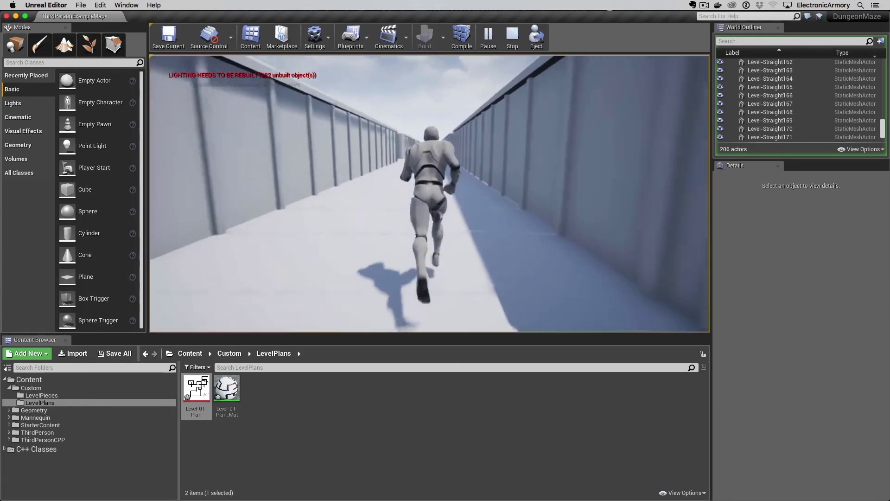
key(w)
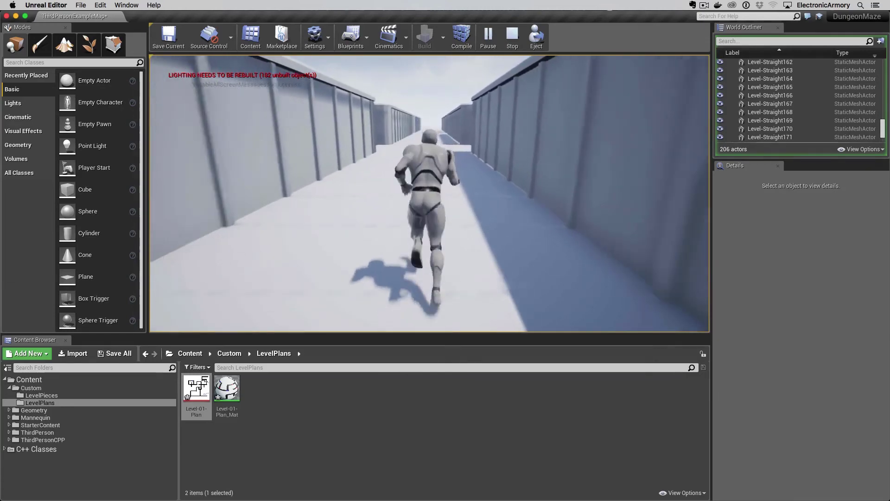
key(w)
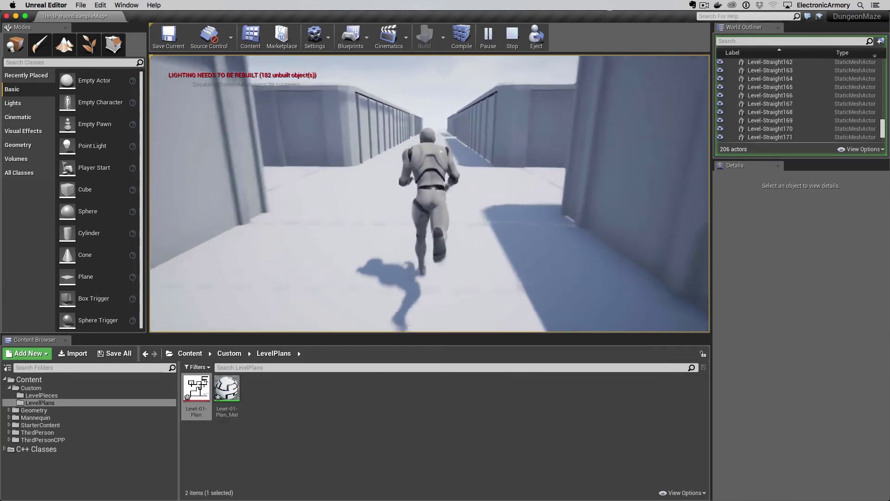
key(w)
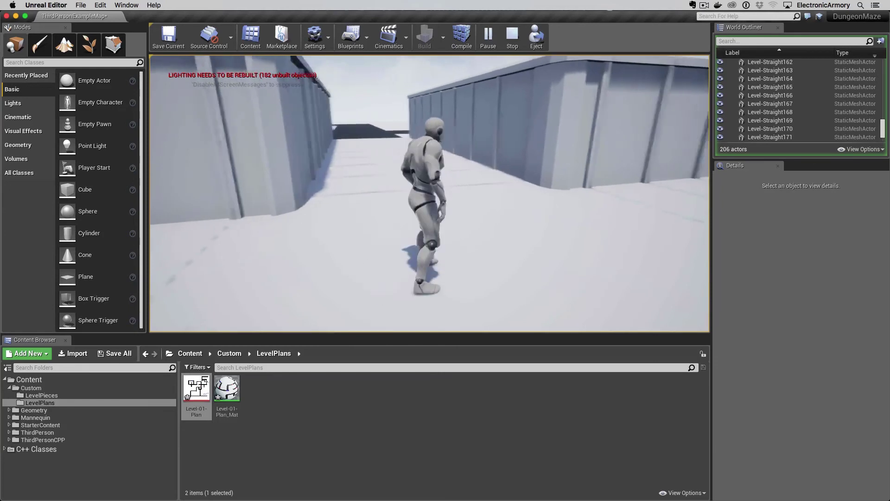
Walk the character from the crossing to the unfinished open corridor end, run back into the adjoining corridor and stop the playtest.
key(d)
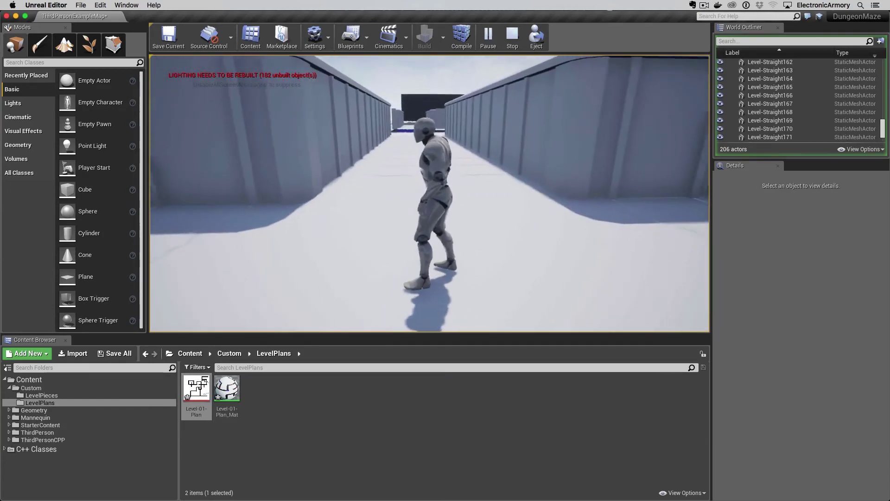
key(w)
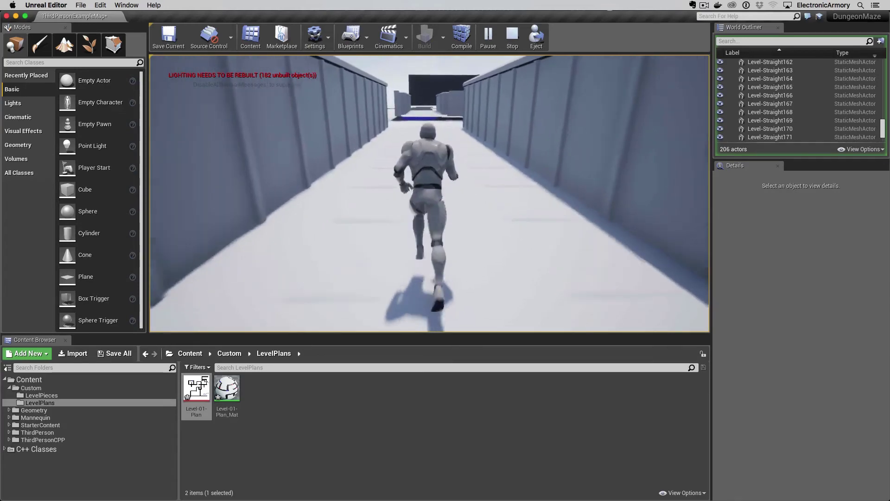
key(w)
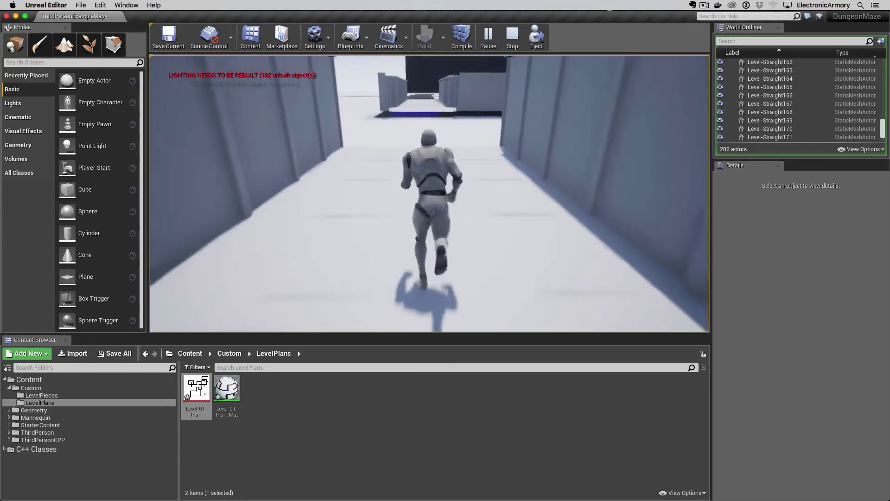
key(w)
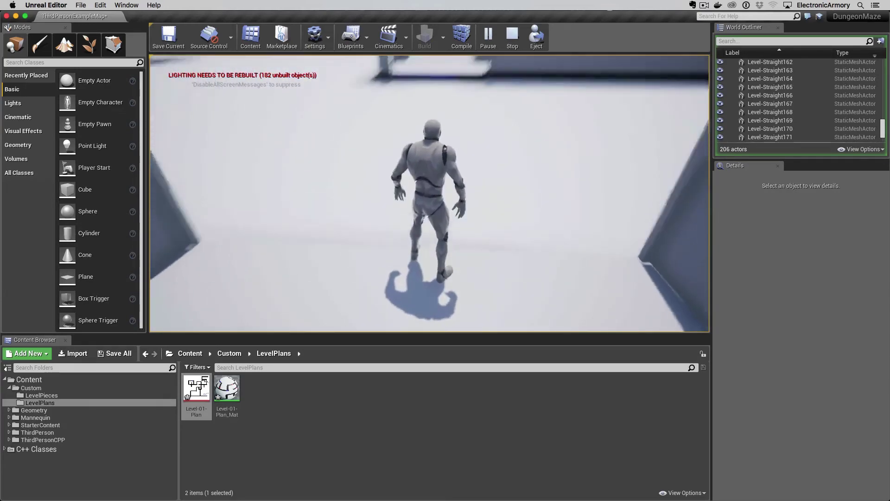
key(w)
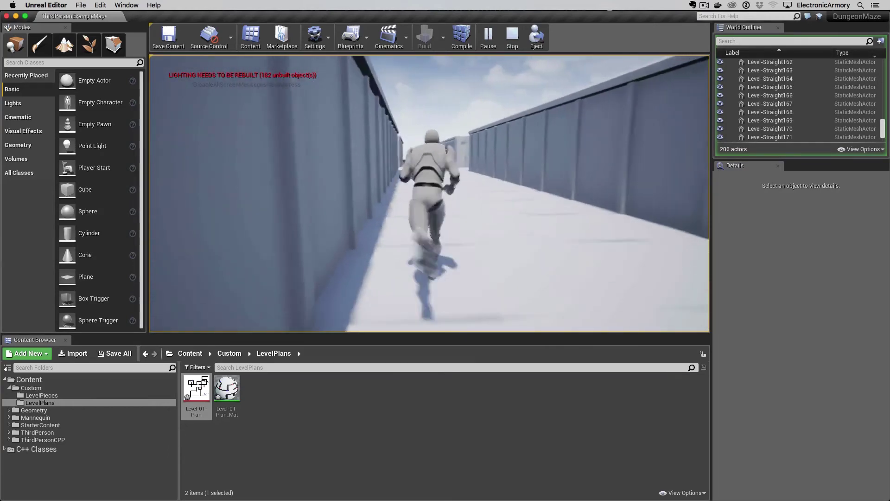
key(w)
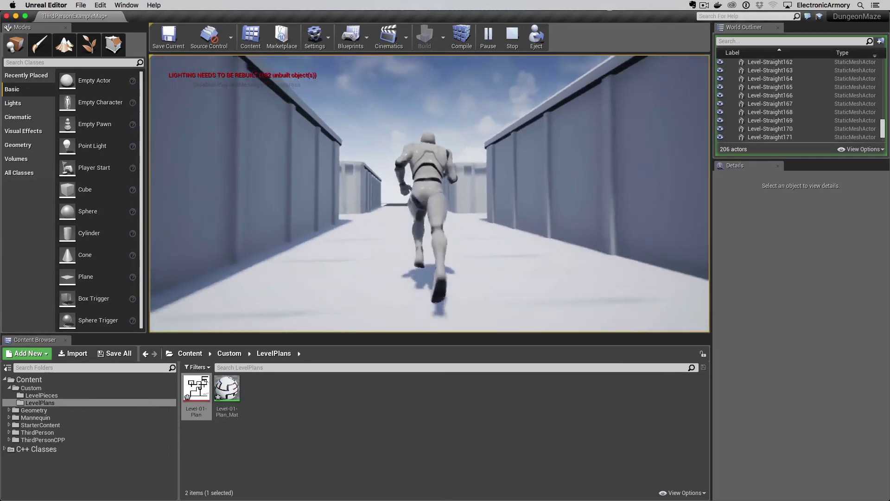
key(w)
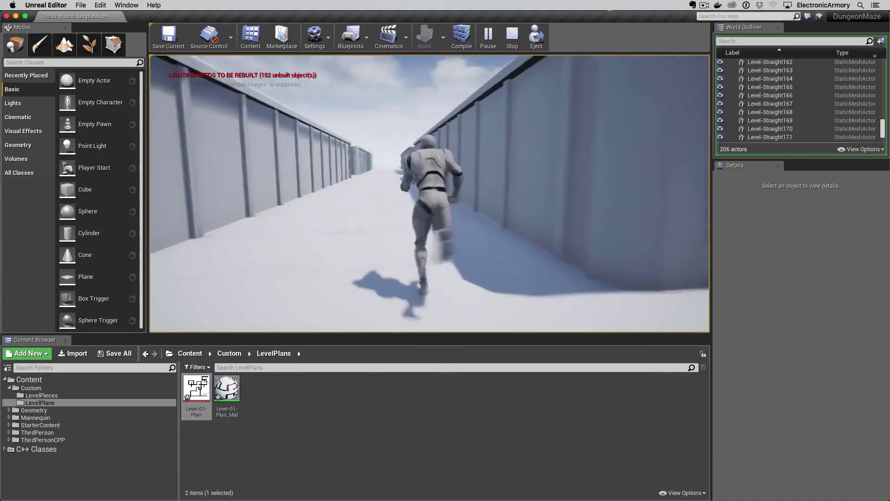
key(Escape)
Inspect the built corridors and junctions from above, then from inside the third-person character's corridor.
right_drag(429, 193, 232, 208)
right_drag(511, 241, 486, 225)
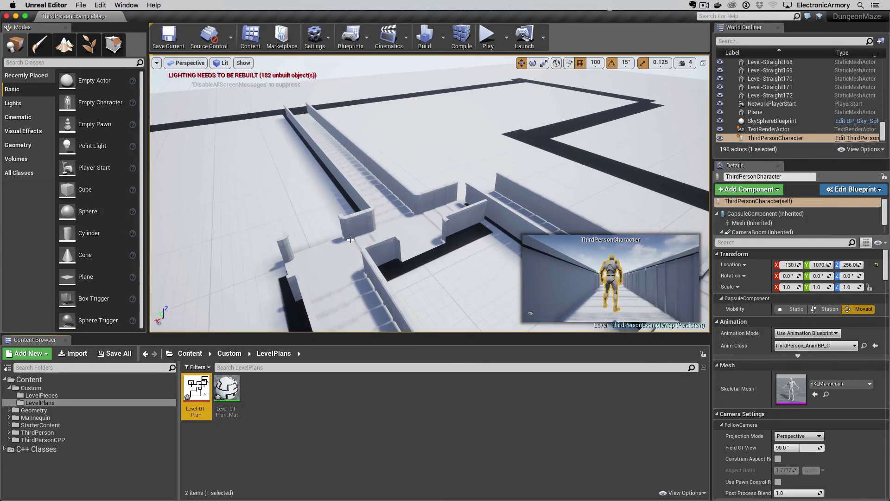
mouse_move(351, 240)
right_down()
mouse_move(501, 250)
mouse_move(361, 231)
mouse_move(382, 221)
mouse_move(350, 240)
right_up()
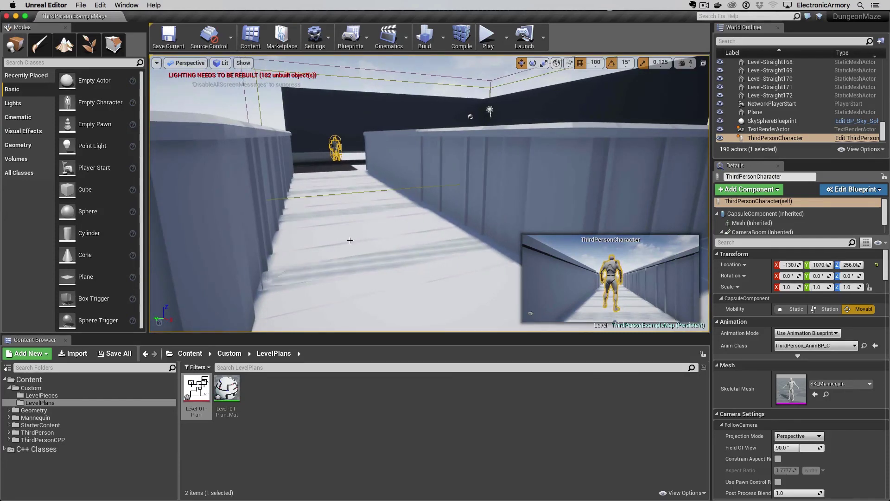